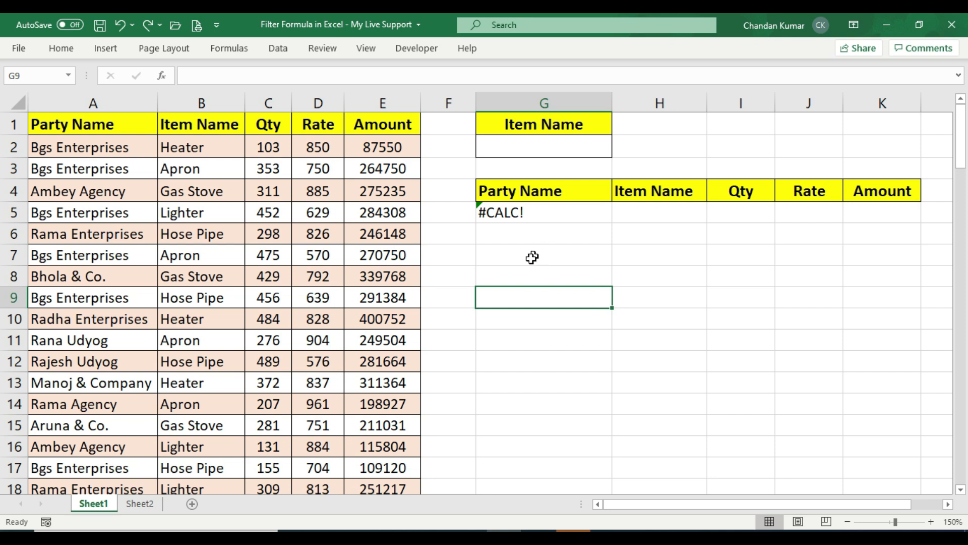
Enter Apron as the Item Name criterion in cell G2 of Sheet1.
left_click_drag(57, 126, 372, 443)
left_click(323, 314)
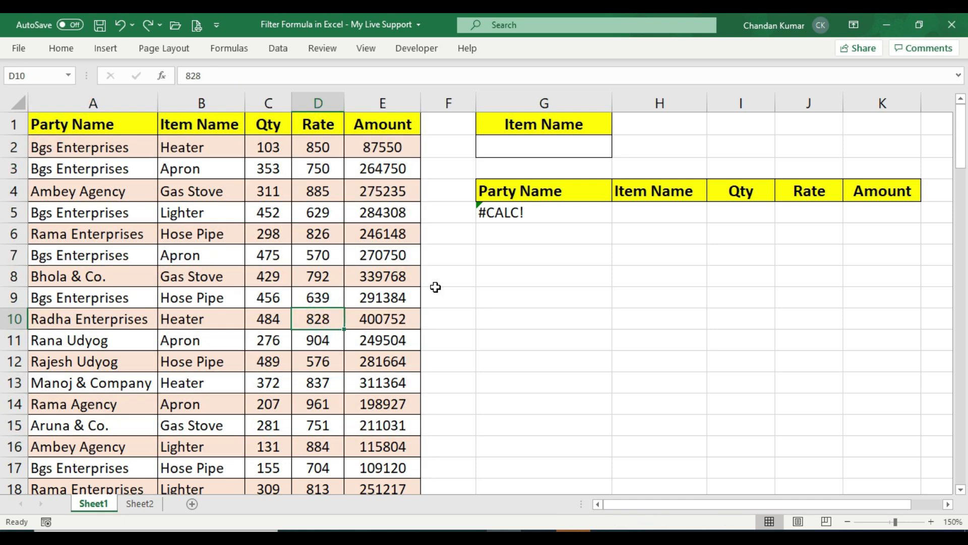
left_click(522, 151)
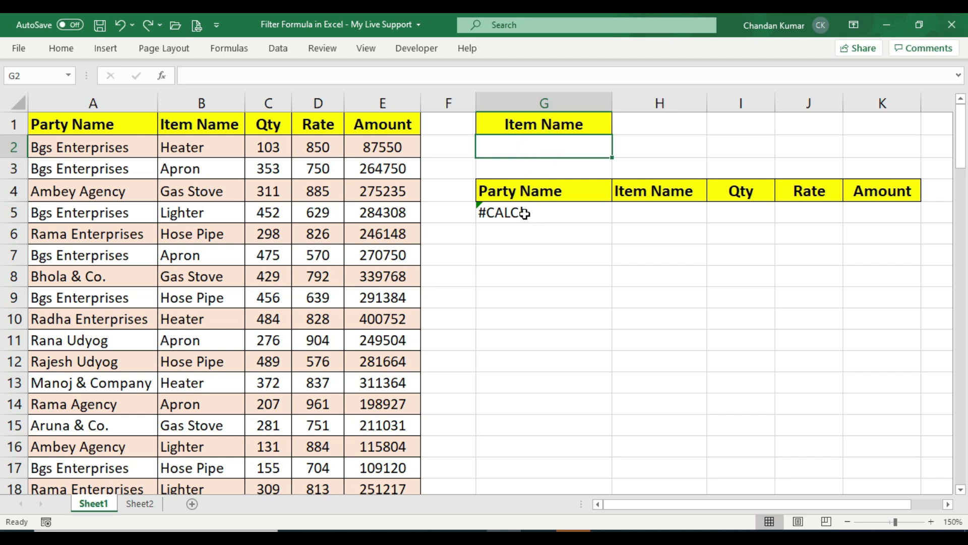
left_click_drag(504, 192, 887, 487)
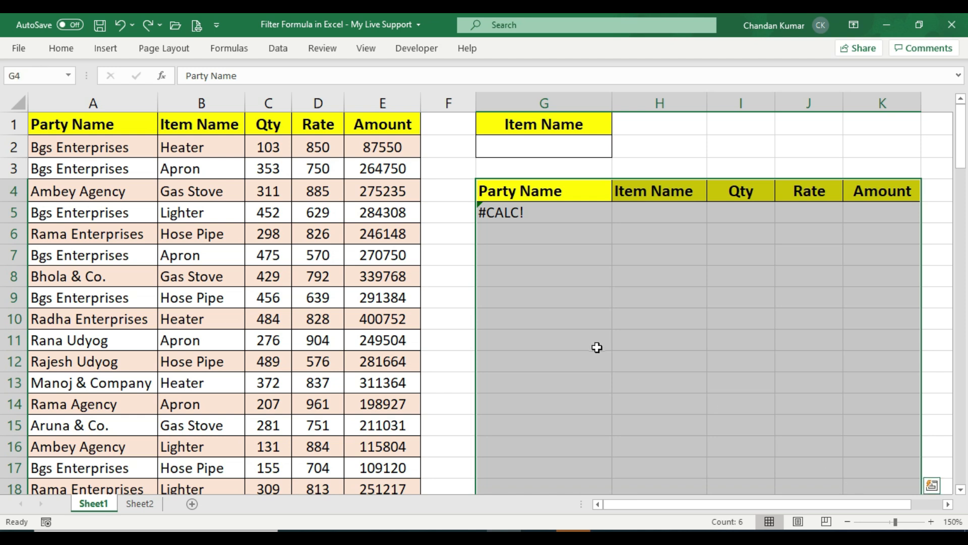
left_click(597, 343)
left_click(544, 150)
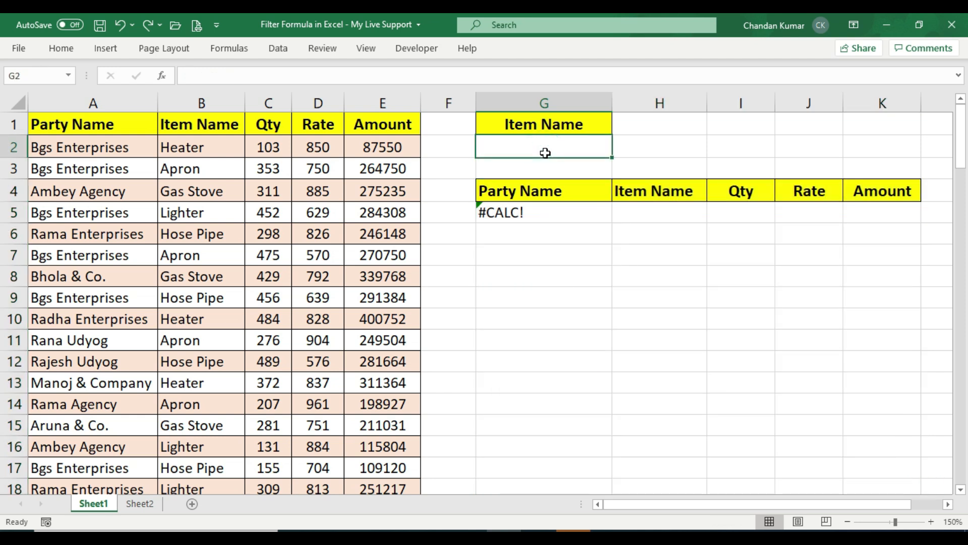
type("Apron")
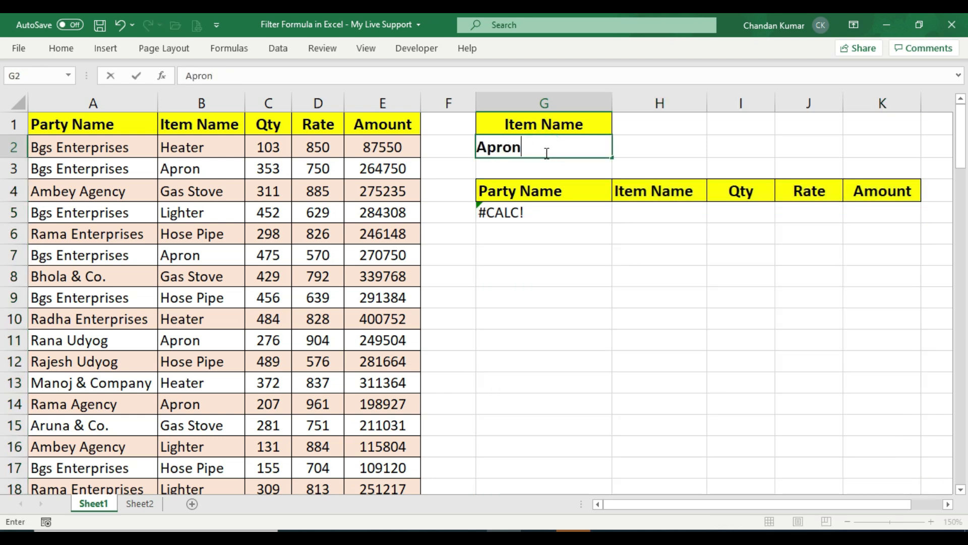
key("Return")
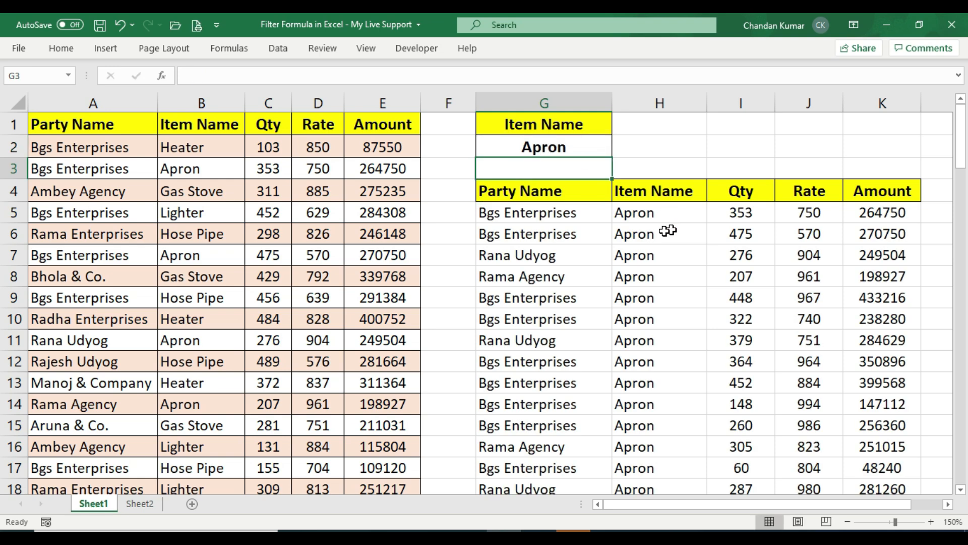
Change the Item Name criterion in cell G2 to Gas Stove.
left_click(658, 222)
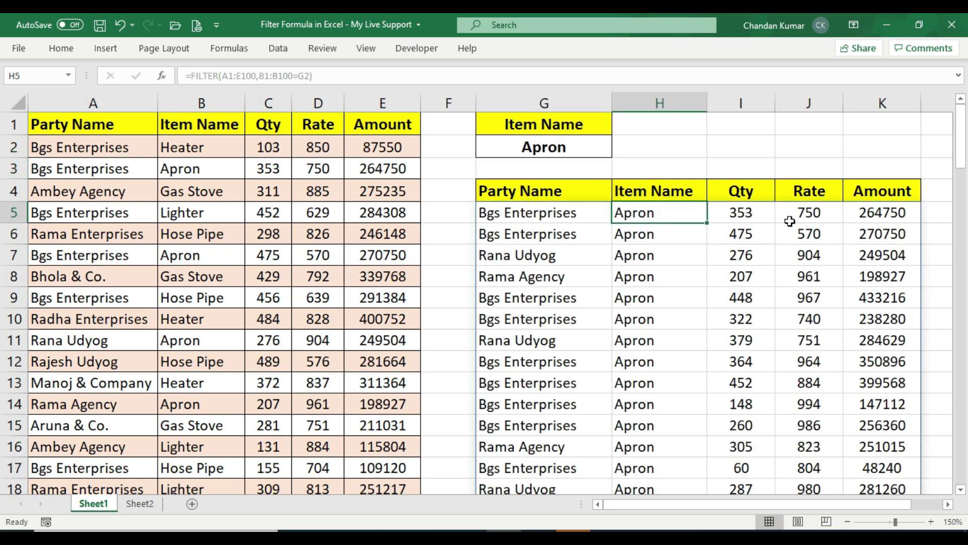
left_click(657, 375)
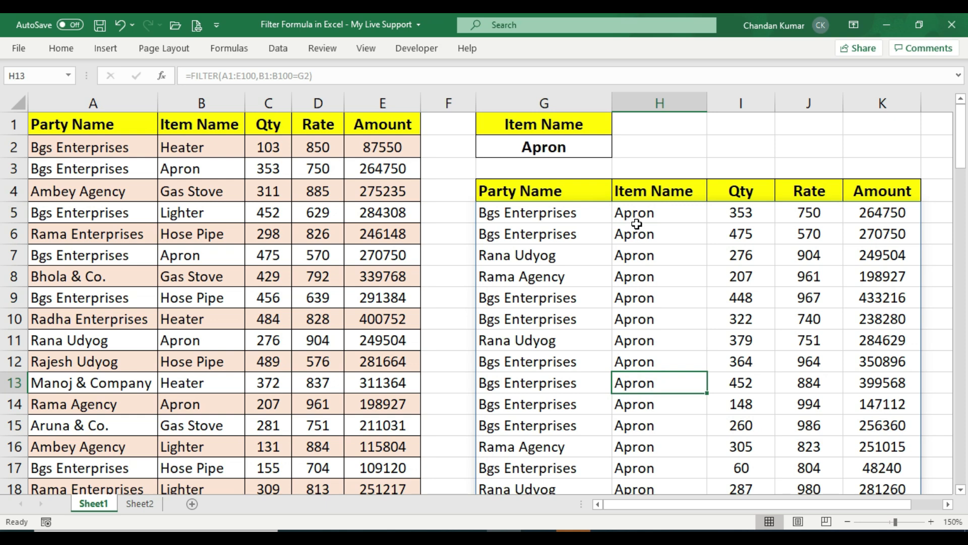
left_click_drag(546, 211, 546, 486)
left_click(525, 332)
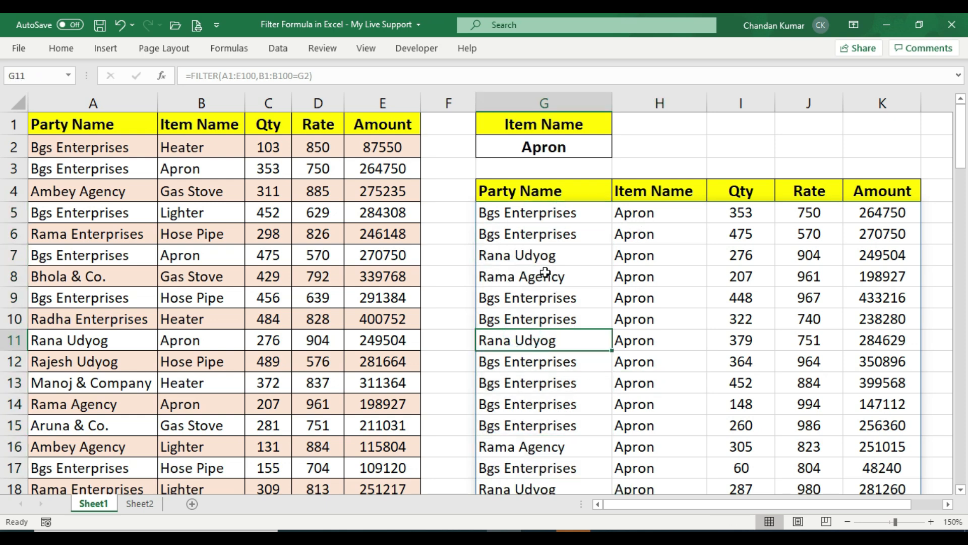
left_click(541, 255)
left_click(542, 229)
left_click(546, 148)
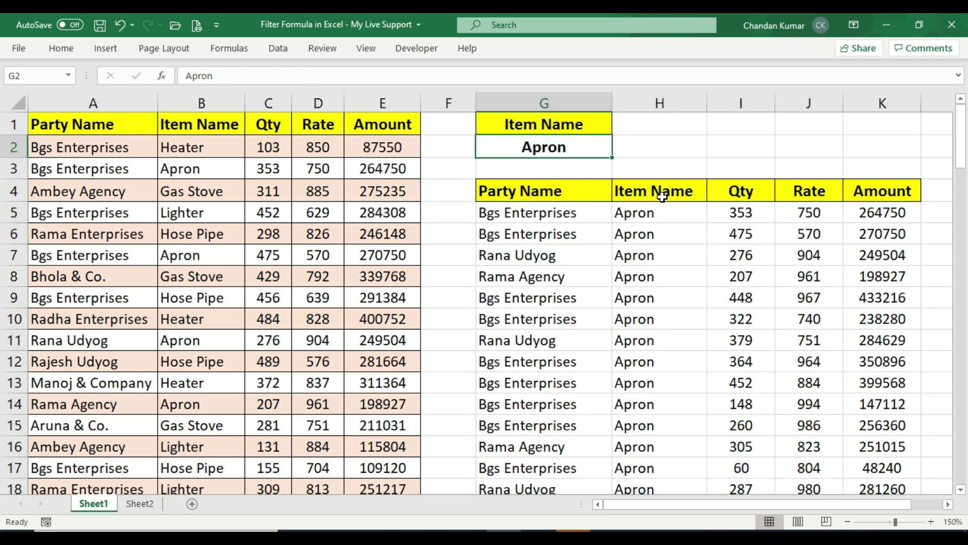
type("Gas Stove")
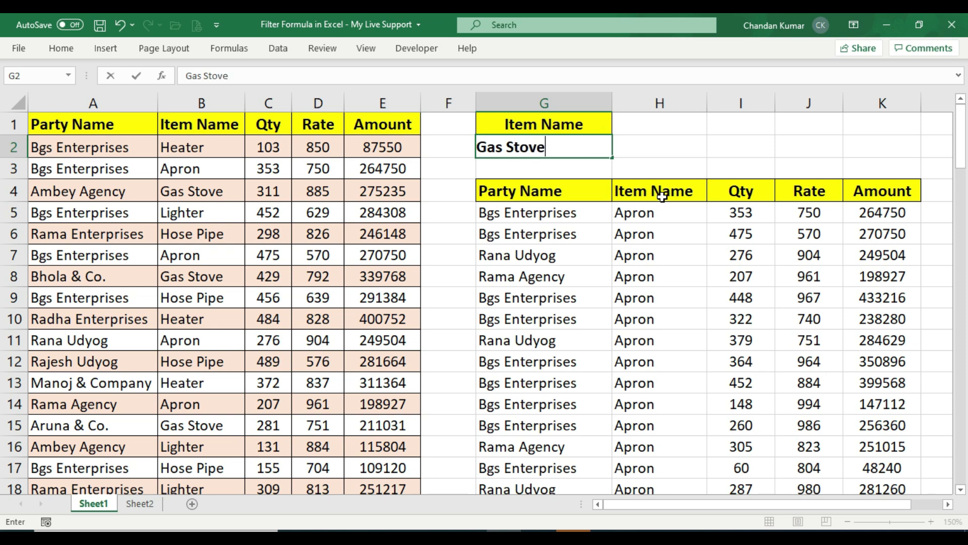
key("Return")
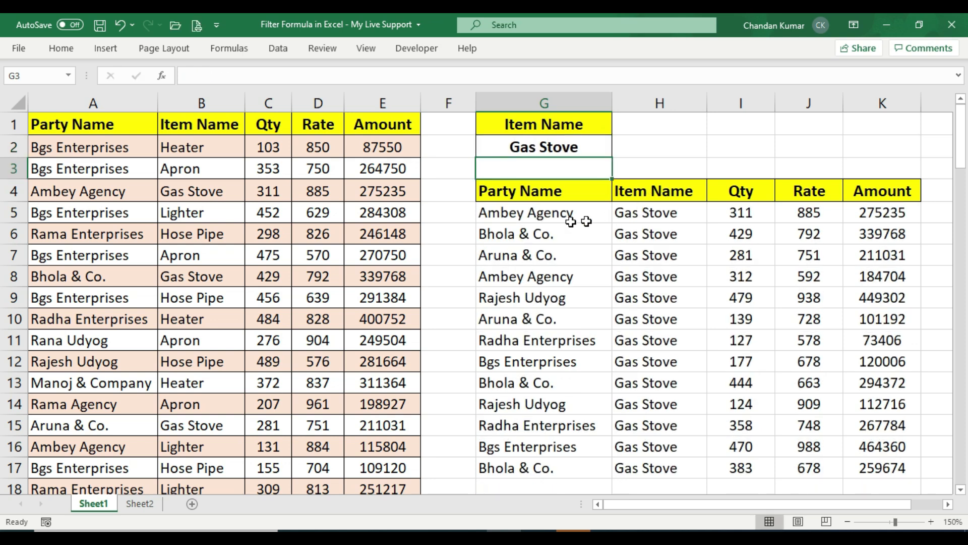
Examine the Gas Stove rows returned by the FILTER formula, checking party, item, quantity, rate and amount.
left_click(544, 215)
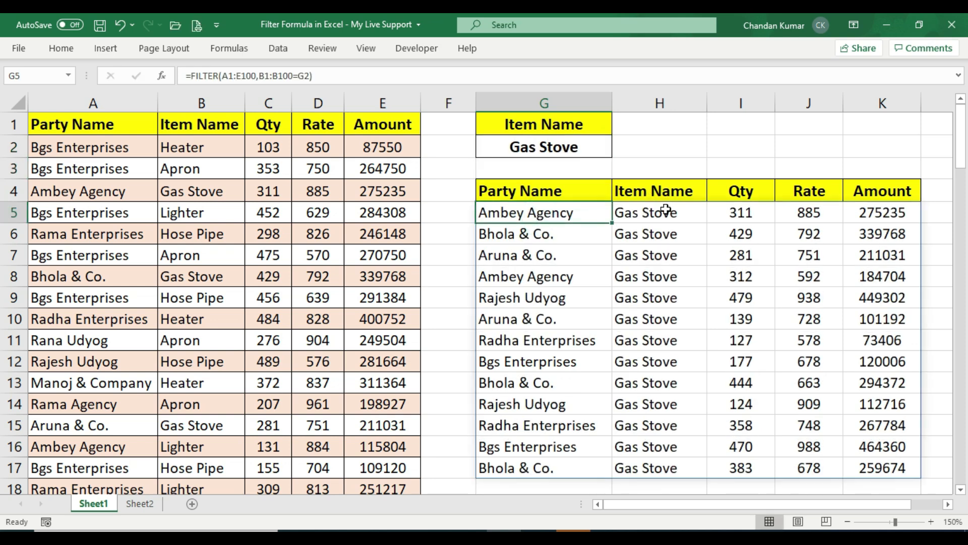
left_click(613, 246)
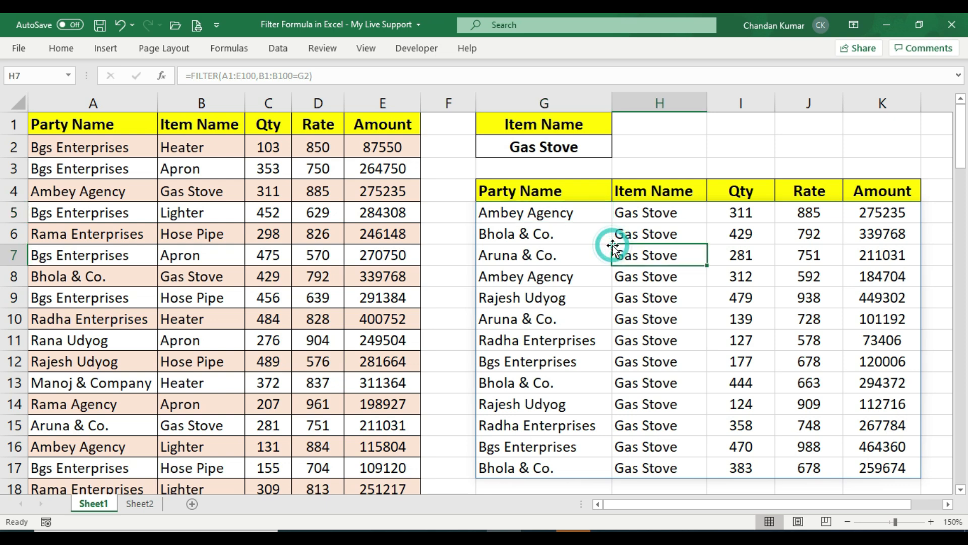
left_click(623, 215)
left_click(532, 214)
left_click(532, 232)
left_click(526, 257)
left_click(504, 277)
left_click(525, 298)
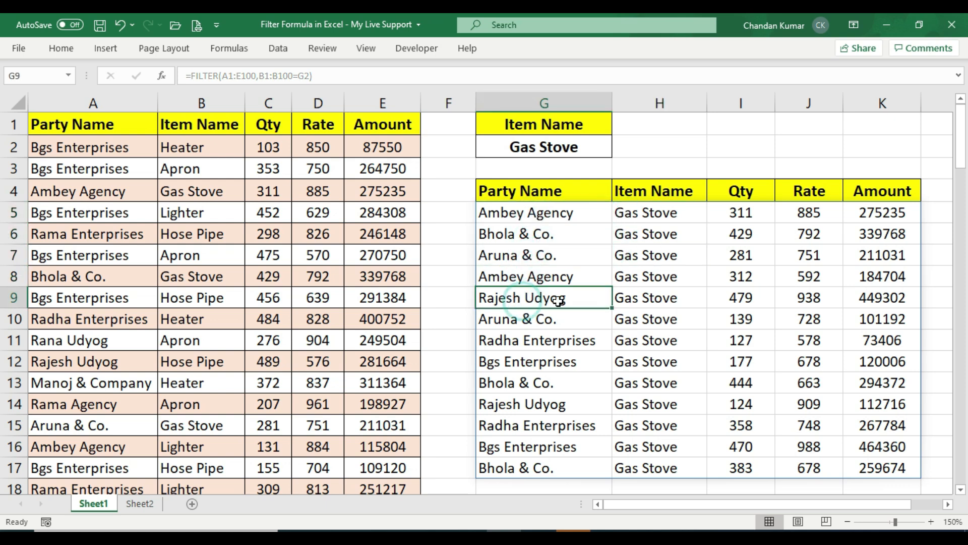
left_click_drag(743, 193, 741, 384)
left_click_drag(808, 202, 808, 384)
left_click_drag(892, 194, 885, 384)
left_click(781, 363)
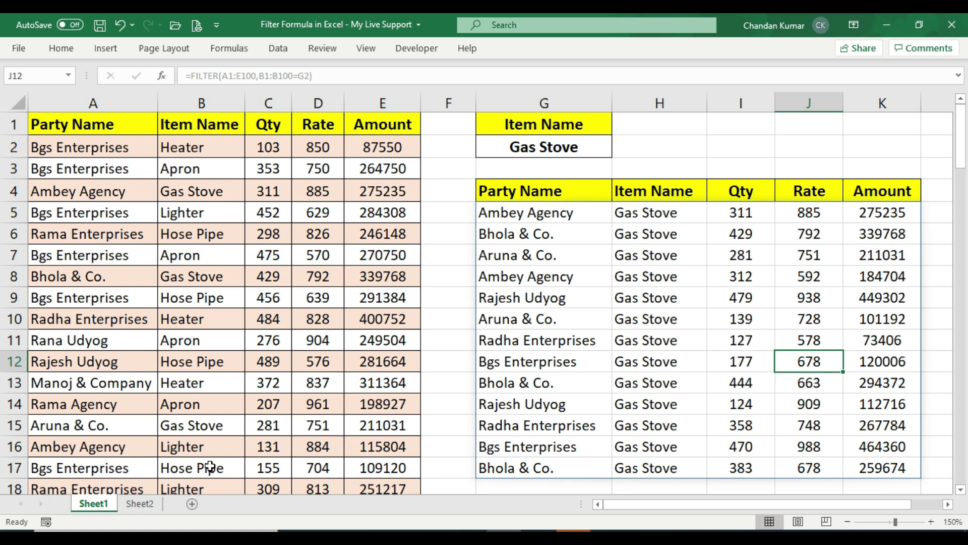
Open Sheet2 and enter Apron as the Item Name criterion in cell H2.
left_click(134, 504)
left_click(522, 233)
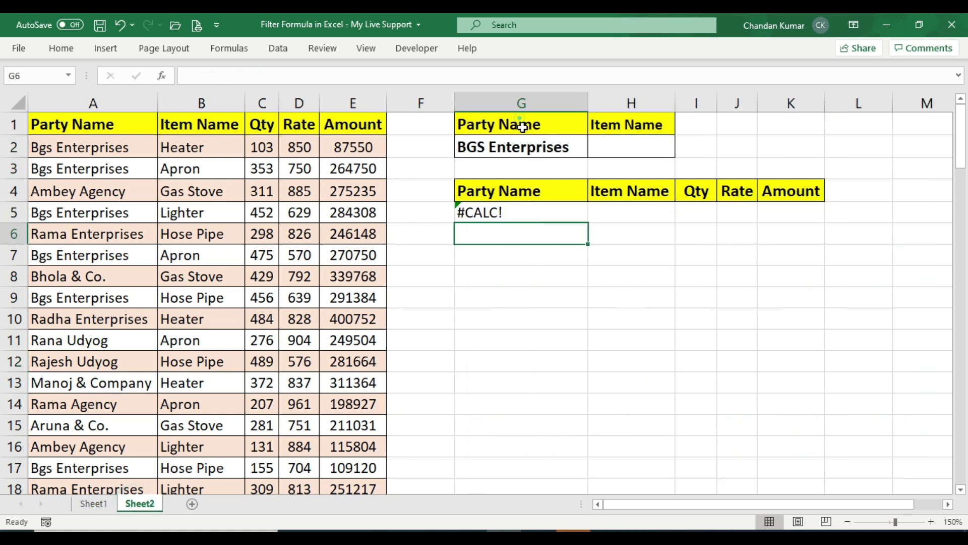
left_click_drag(521, 119, 522, 146)
left_click_drag(627, 123, 628, 145)
left_click(522, 142)
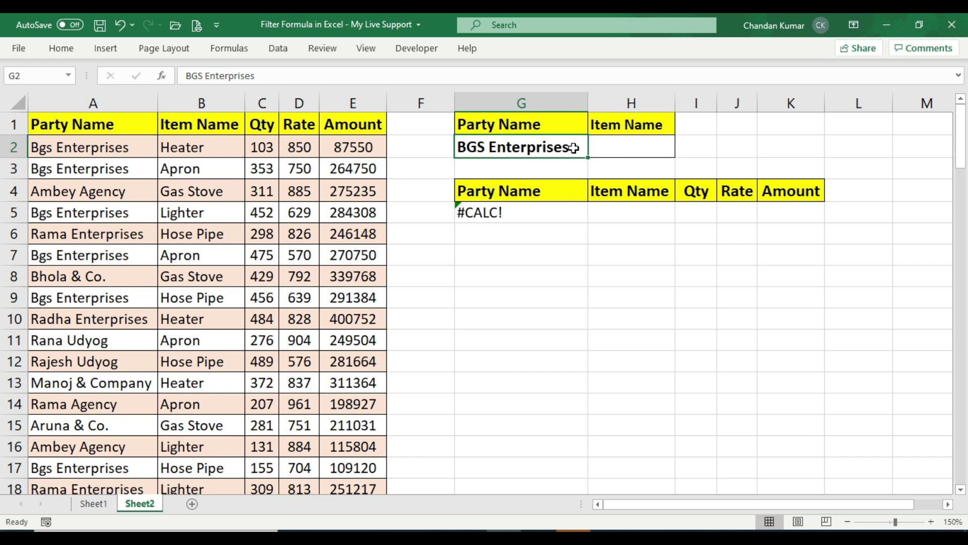
left_click(609, 147)
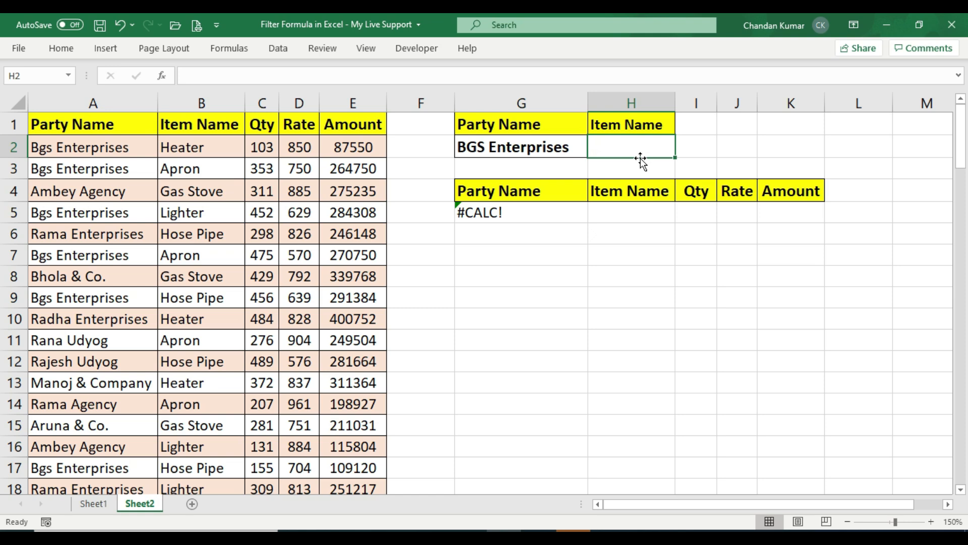
type("Apron")
key("Return")
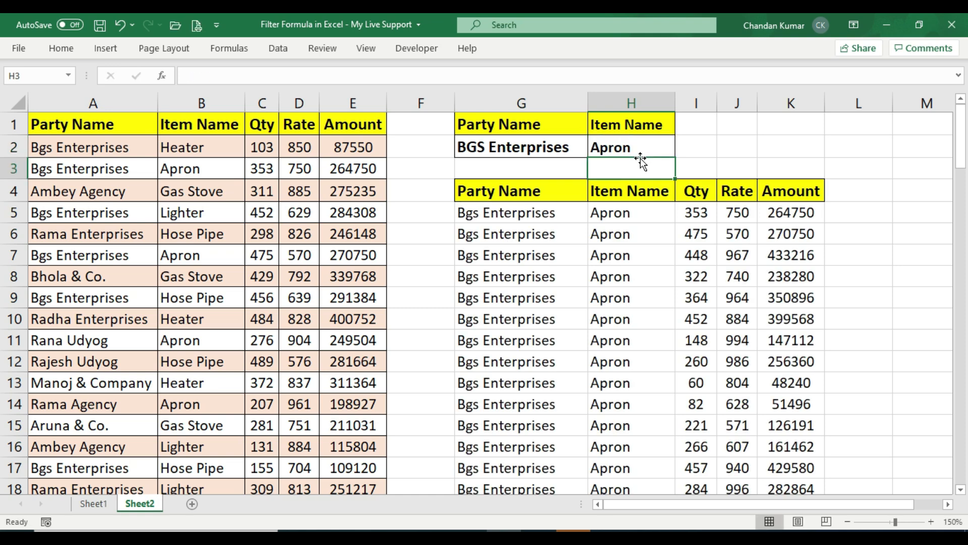
Review the two-criteria FILTER output and change the Item Name criterion in cell H2 to Hose Pipe.
left_click(495, 214)
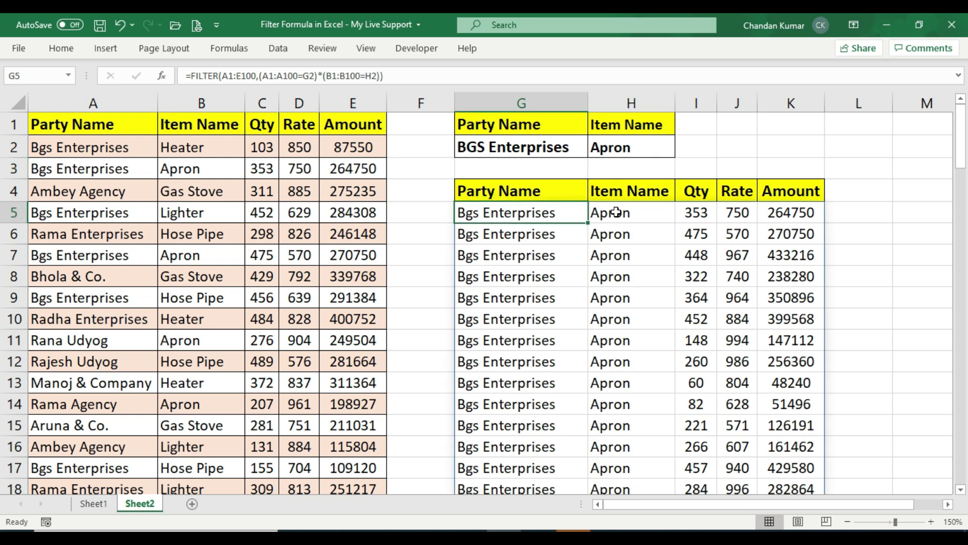
left_click_drag(540, 190, 763, 449)
scroll(586, 238, "up", 2)
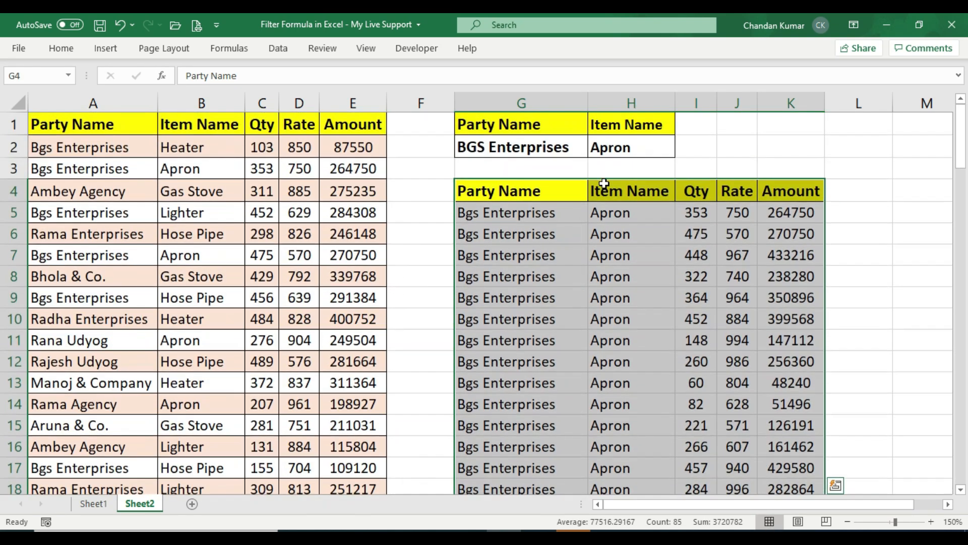
left_click(625, 151)
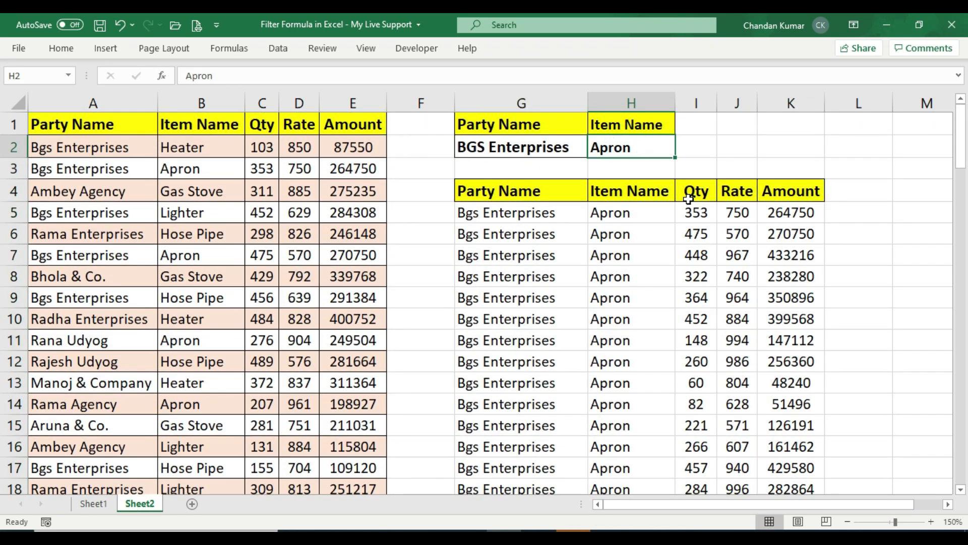
left_click(520, 152)
left_click(616, 149)
type("Hose Pipe")
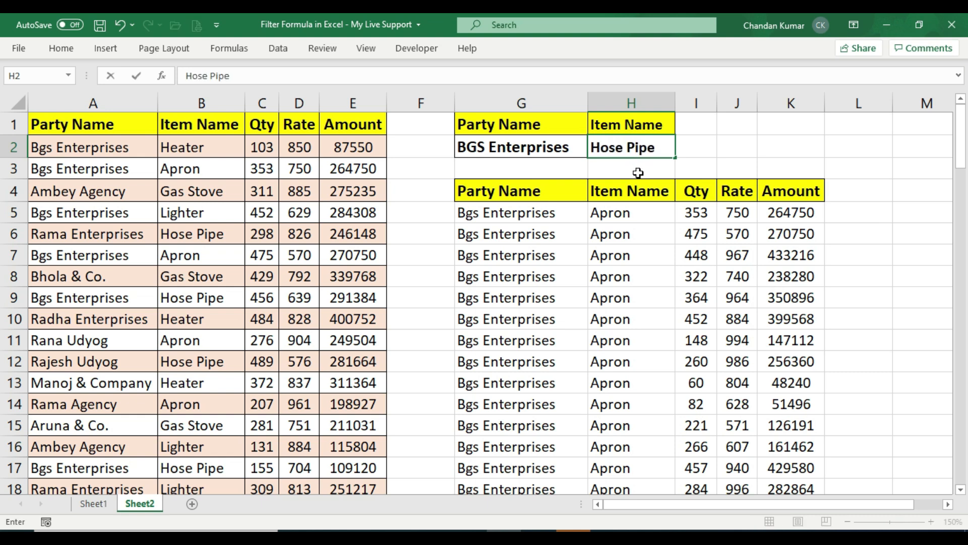
key("Return")
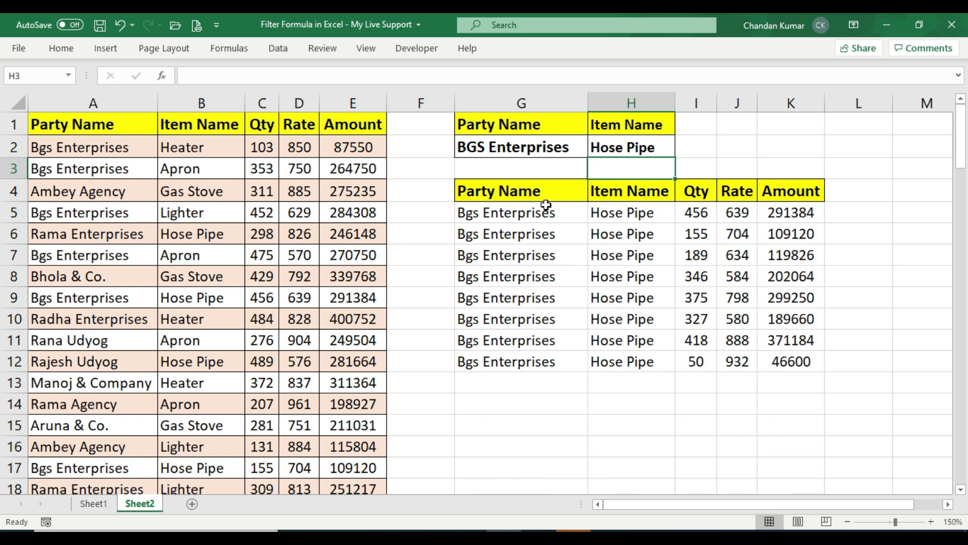
Set the Party Name criterion in cell G2 to Bhola & Co.
left_click_drag(539, 193, 807, 363)
left_click(602, 280)
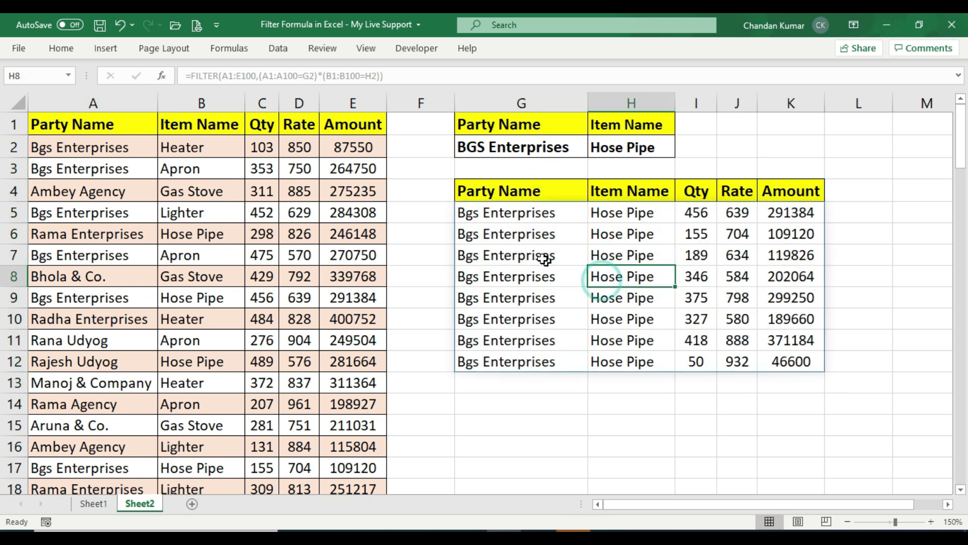
left_click(518, 153)
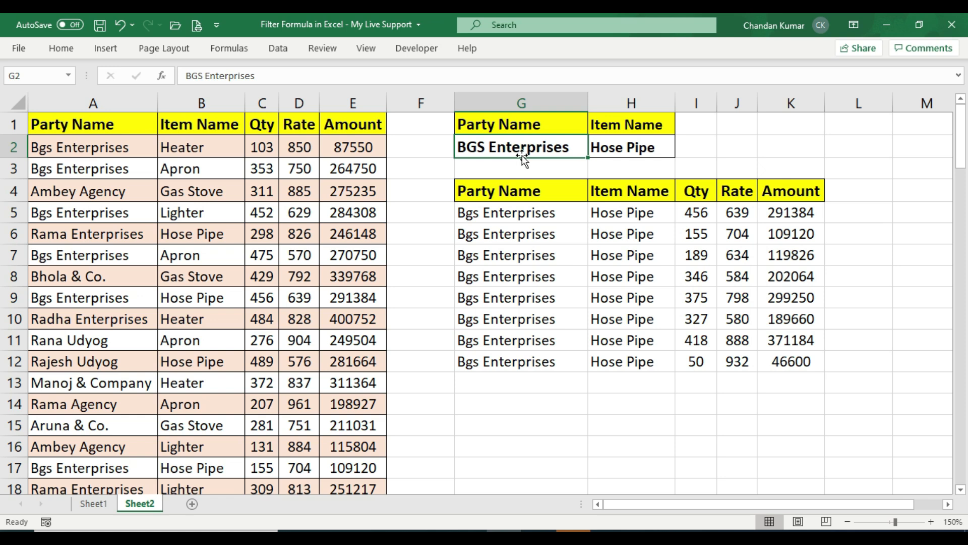
type("Bhola & Co.")
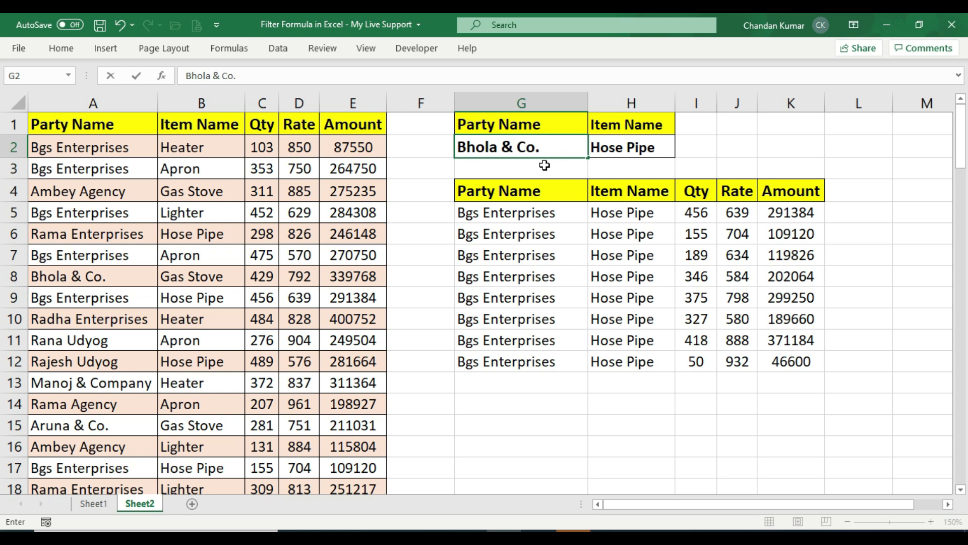
key("Return")
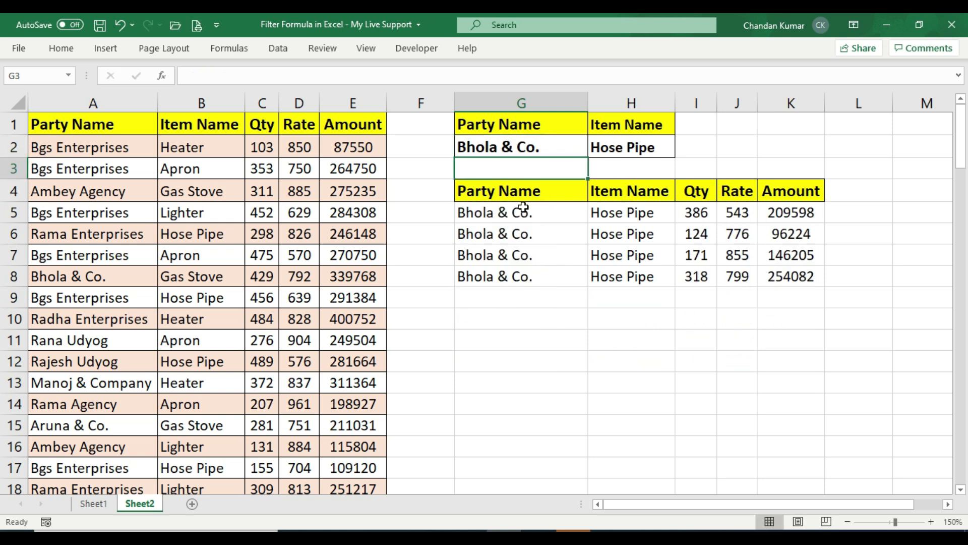
Set the Item Name criterion in cell H2 to Gas Stove and check the filtered rows.
left_click_drag(499, 191, 793, 298)
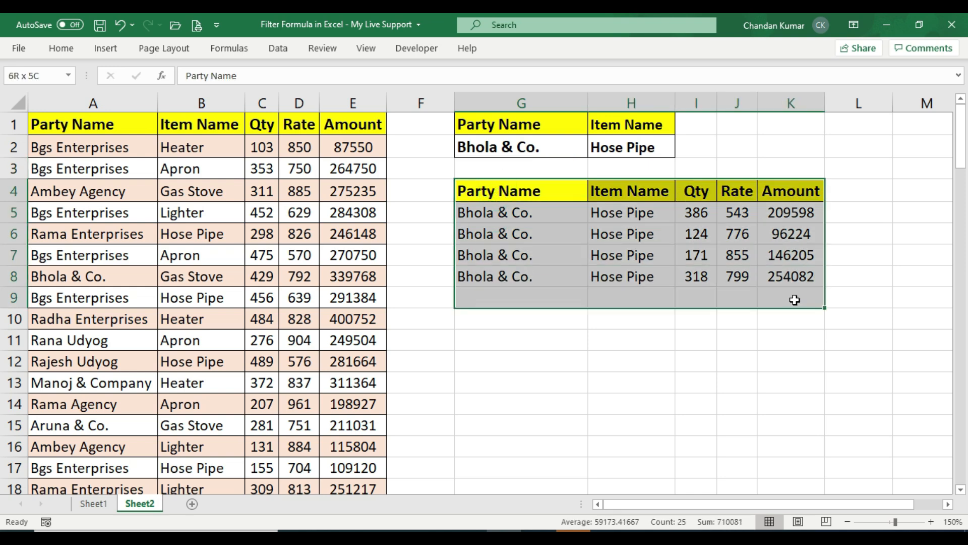
left_click(557, 235)
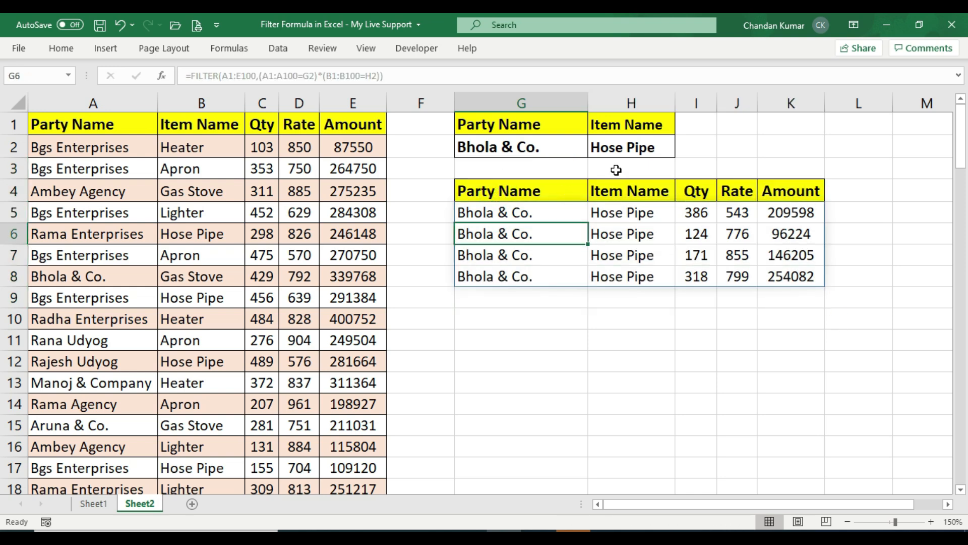
left_click(639, 247)
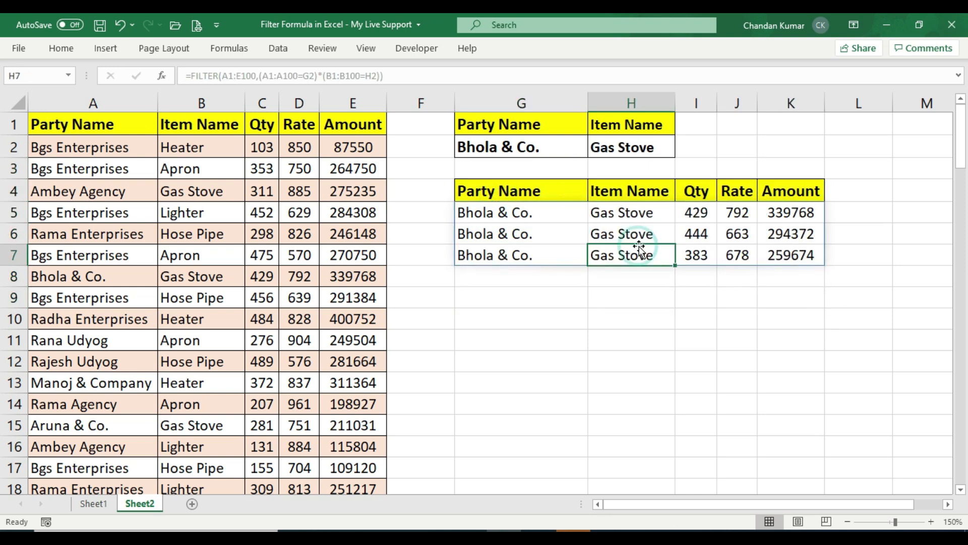
left_click(621, 230)
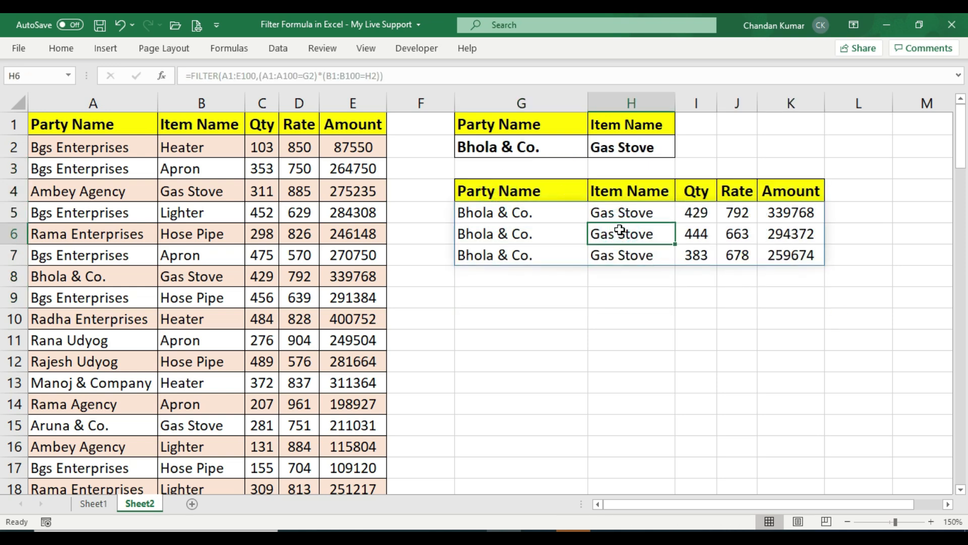
left_click(545, 215)
left_click(655, 216)
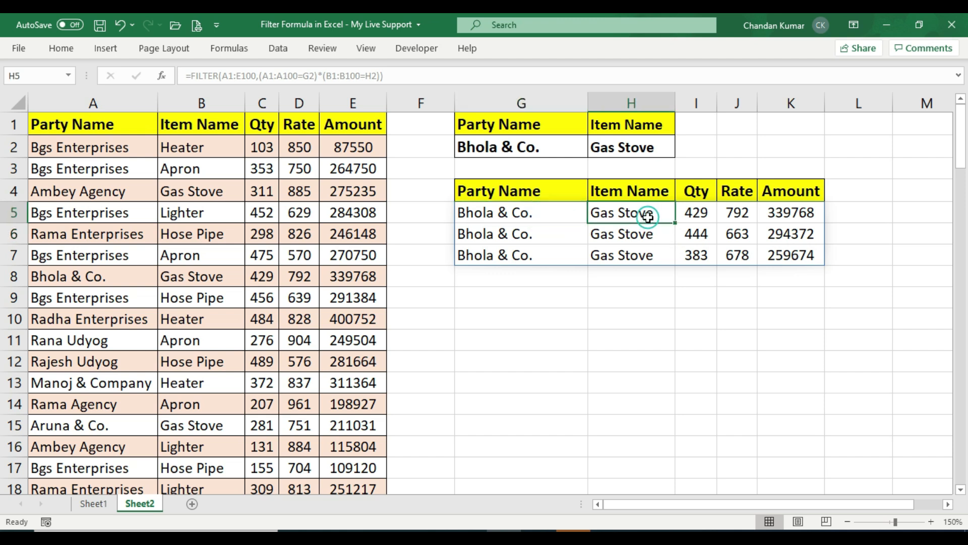
left_click(565, 216)
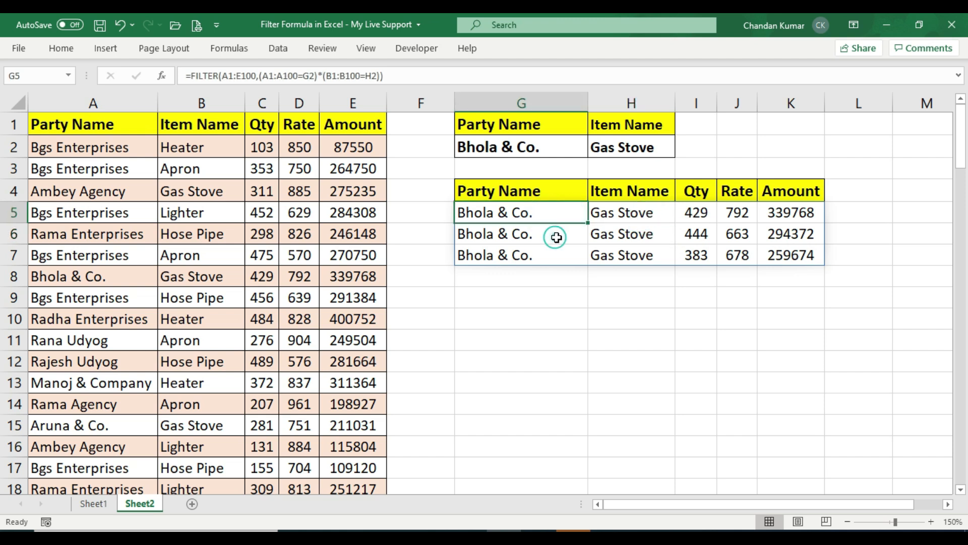
Check the second filtered row's party name, item name, quantity and amount in the two-criteria output.
left_click(557, 237)
left_click(655, 231)
left_click(697, 234)
left_click(763, 235)
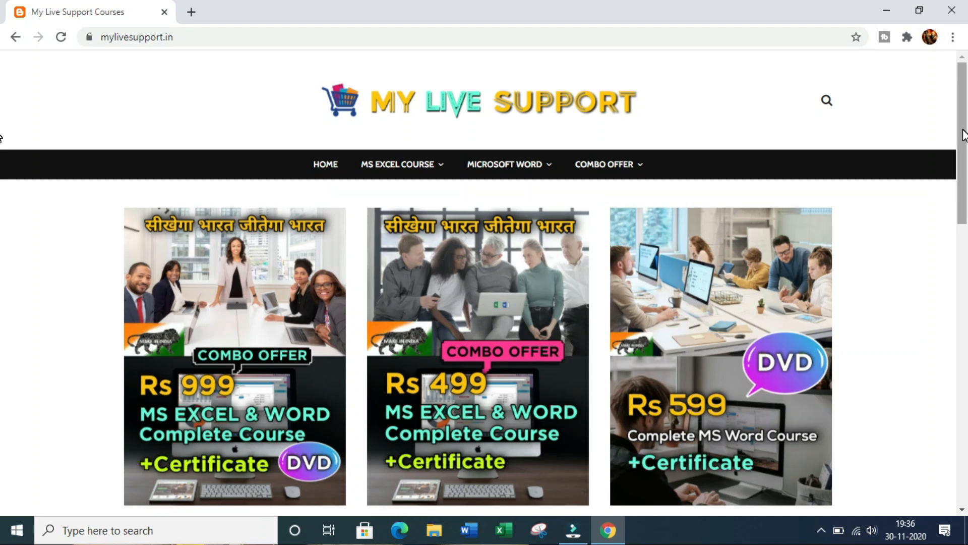
left_click_drag(964, 135, 950, 333)
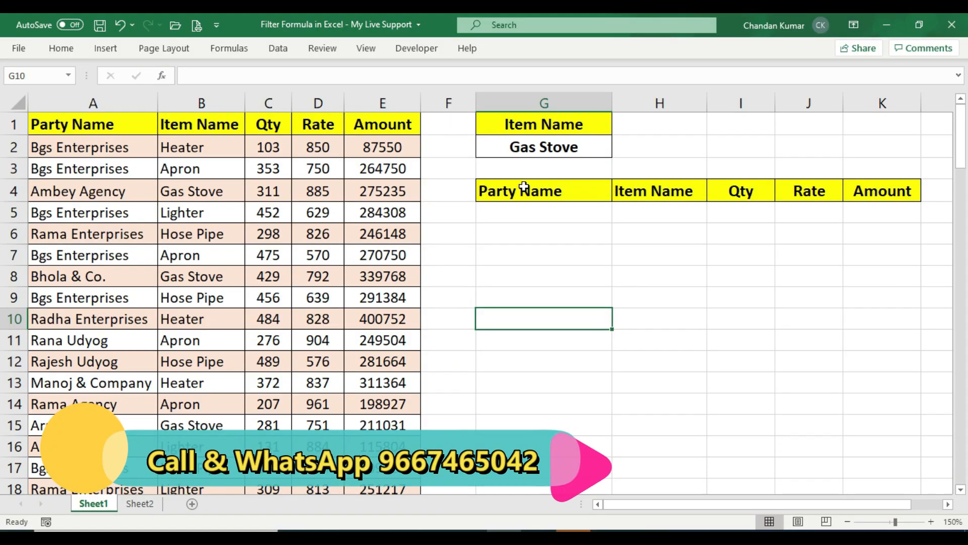
Start a FILTER formula in cell G5 of Sheet1 with A1:E100 as the array argument.
left_click(519, 187)
left_click_drag(766, 202, 872, 431)
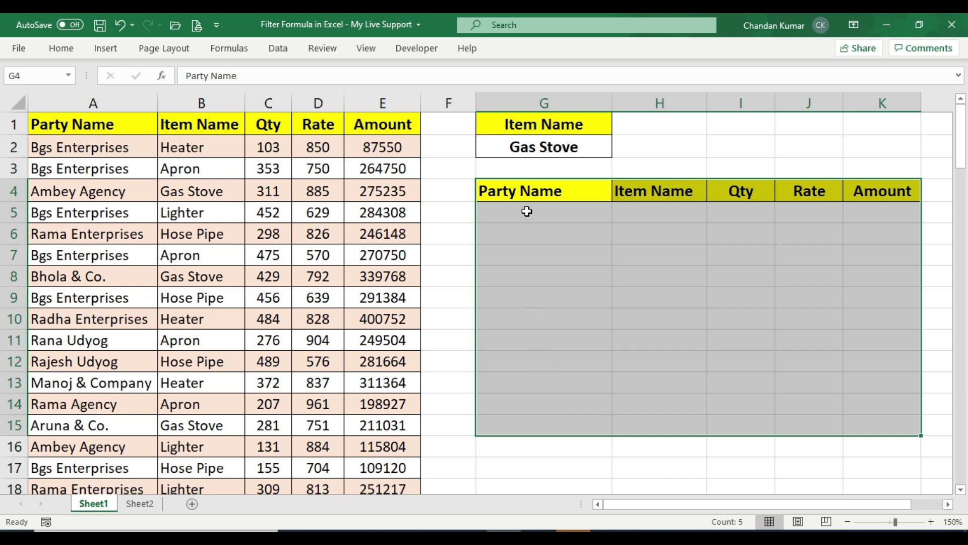
left_click(503, 208)
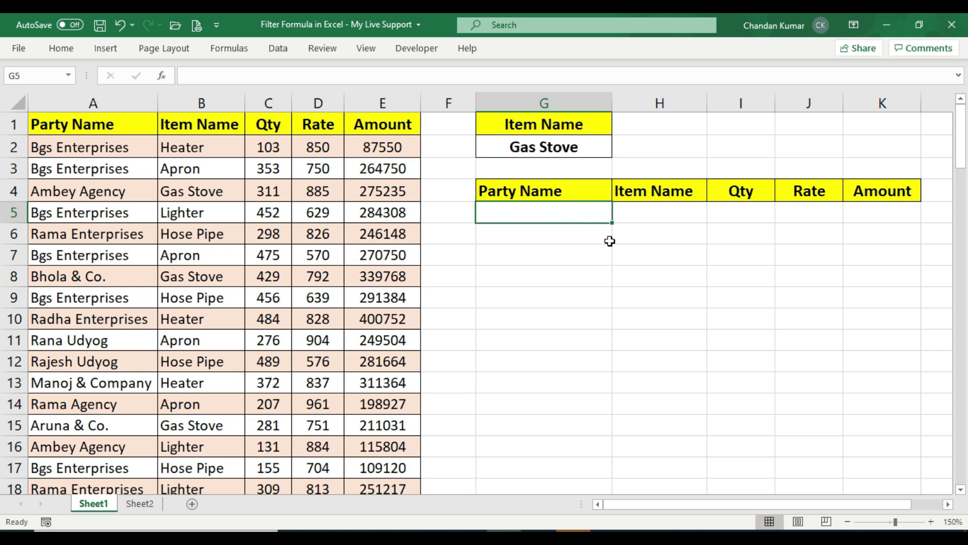
type("=")
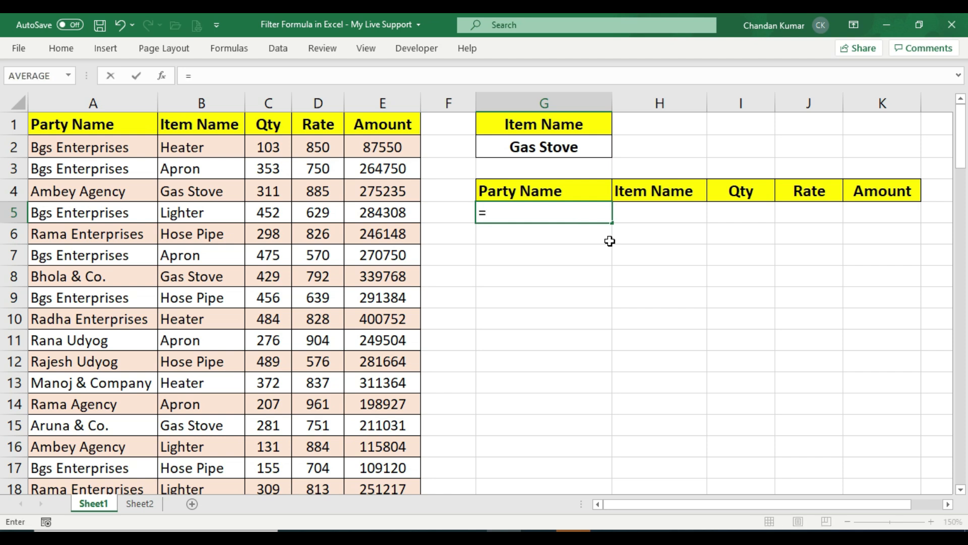
type("filter")
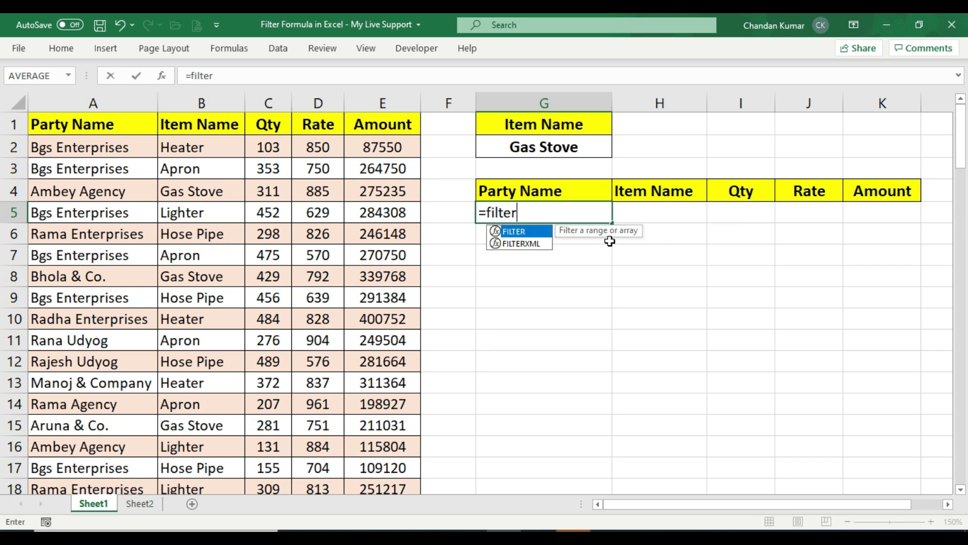
type("(")
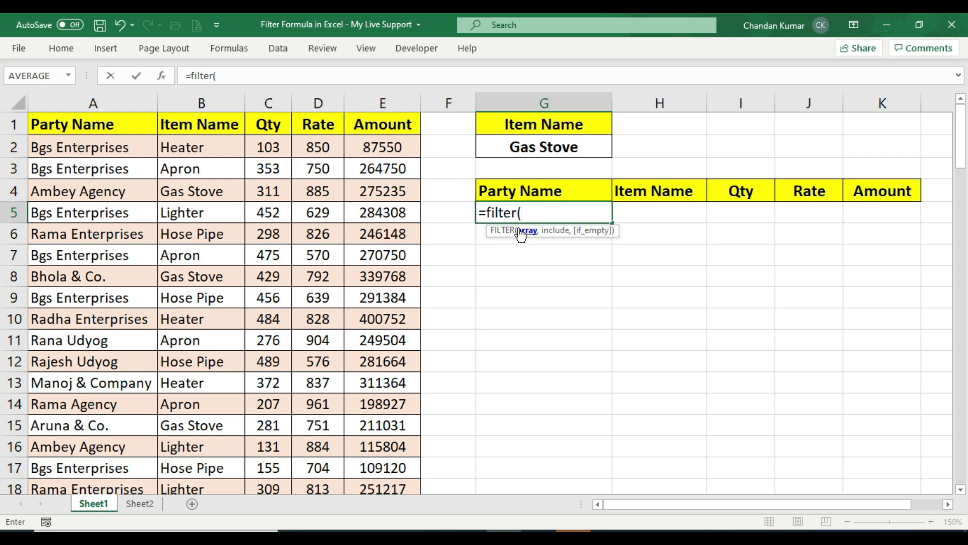
left_click_drag(77, 122, 412, 427)
scroll(586, 273, "up", 20)
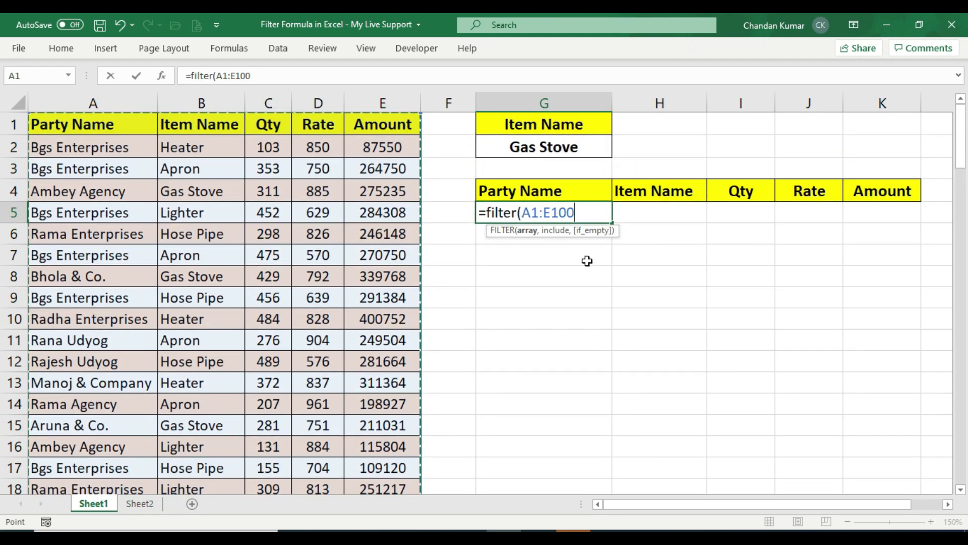
type(",")
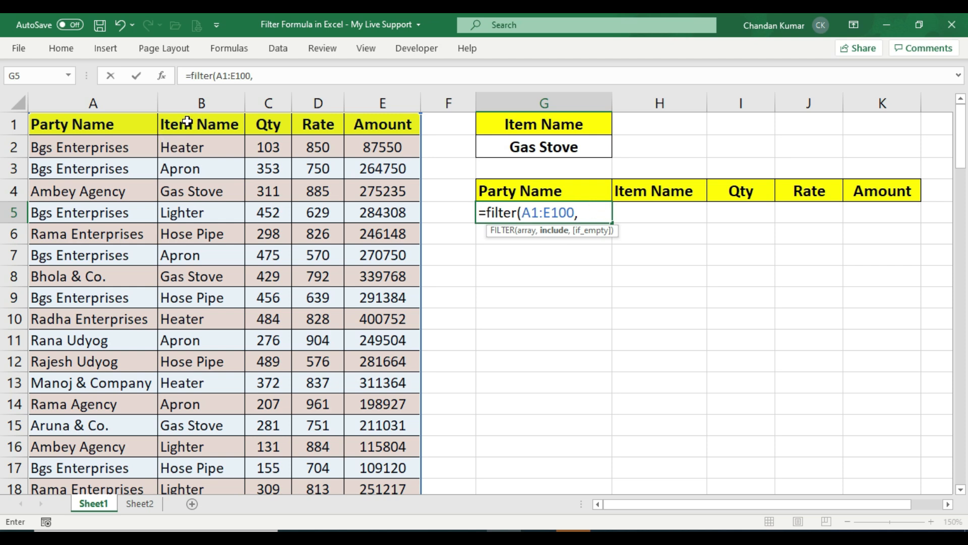
Complete the FILTER formula in G5 with the include condition B1:B100=G2 and enter it.
left_click(209, 125)
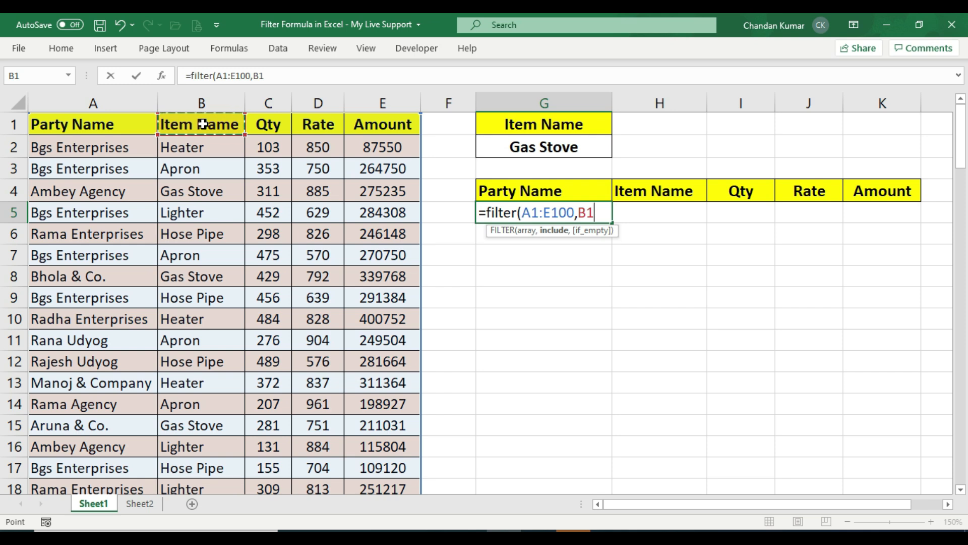
key("ctrl+shift+Down")
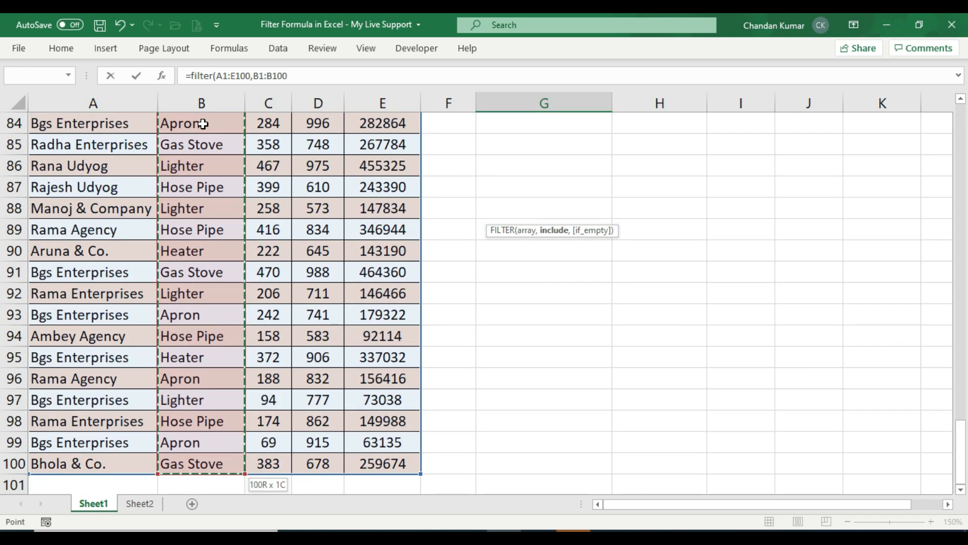
key("ctrl+BackSpace")
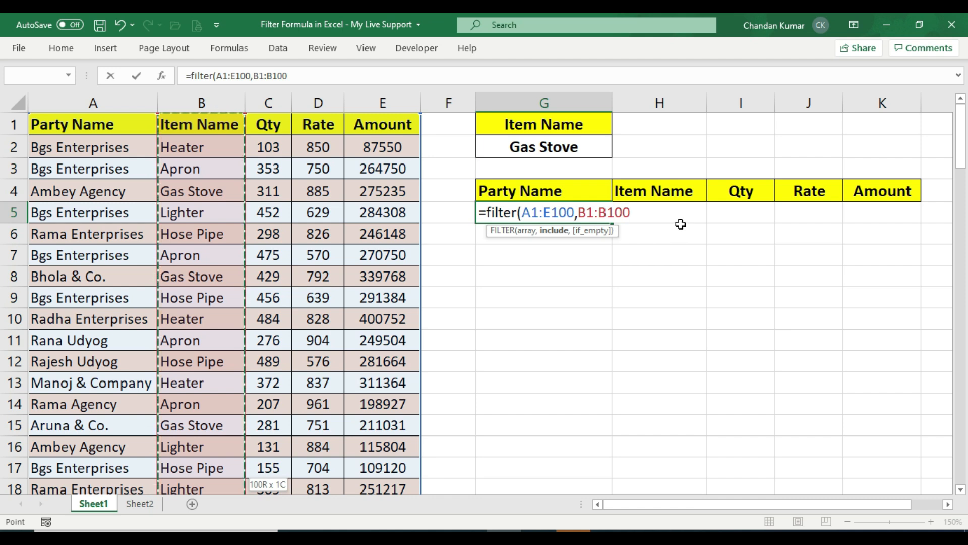
type("=")
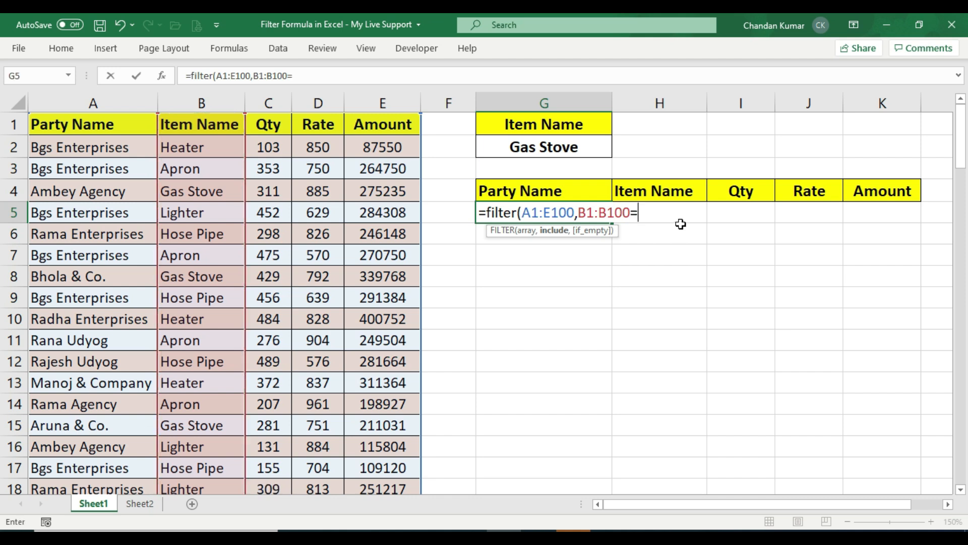
left_click(577, 148)
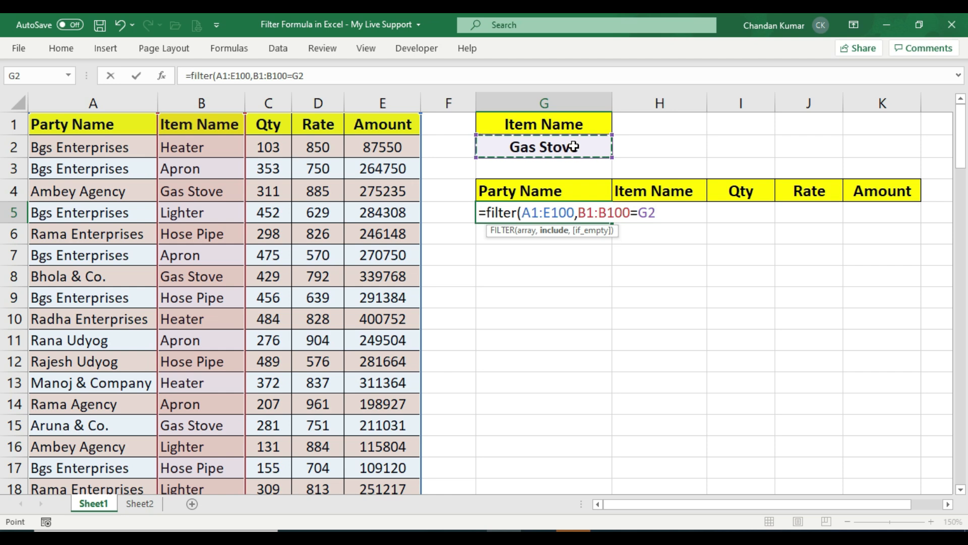
type(",")
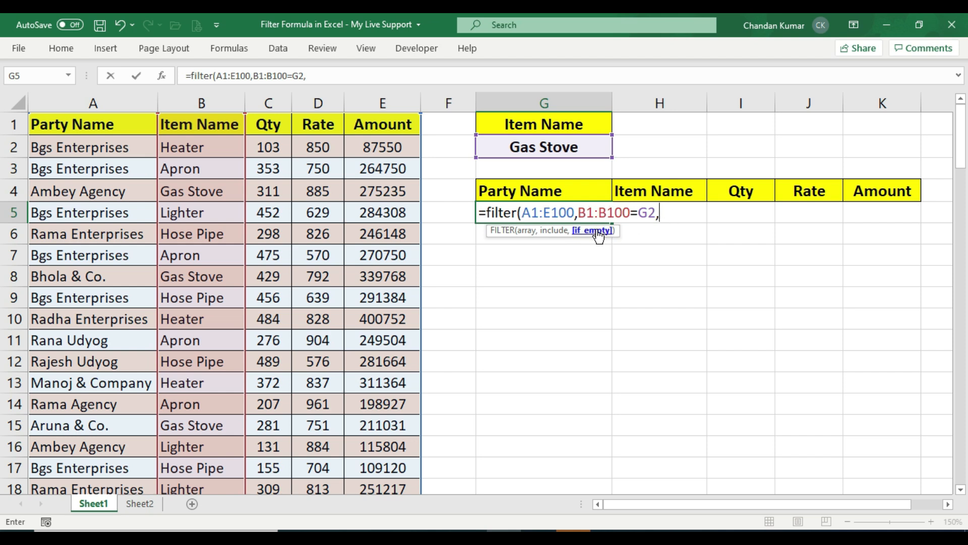
key("BackSpace")
type(")")
key("Return")
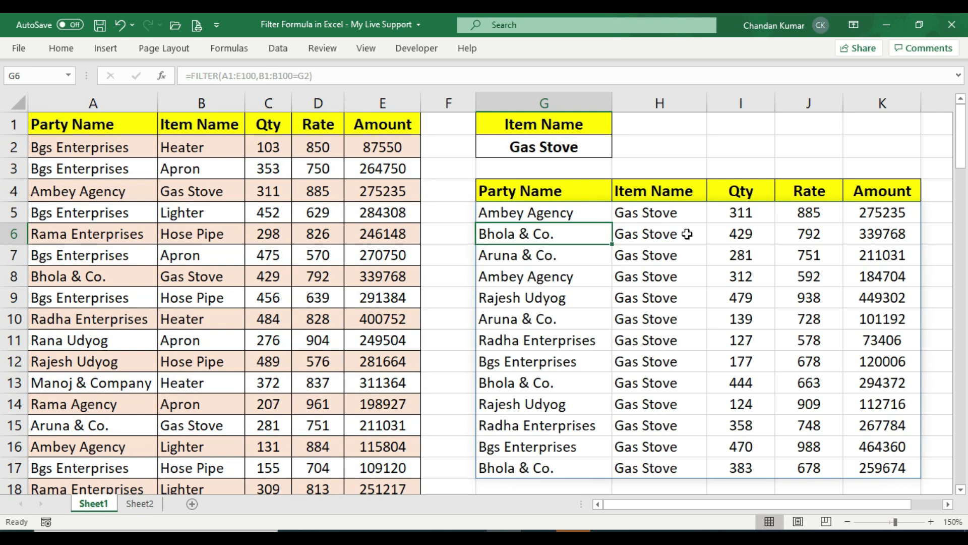
Set the Item Name criterion in cell G2 to Heater and review the filtered rows.
left_click(535, 146)
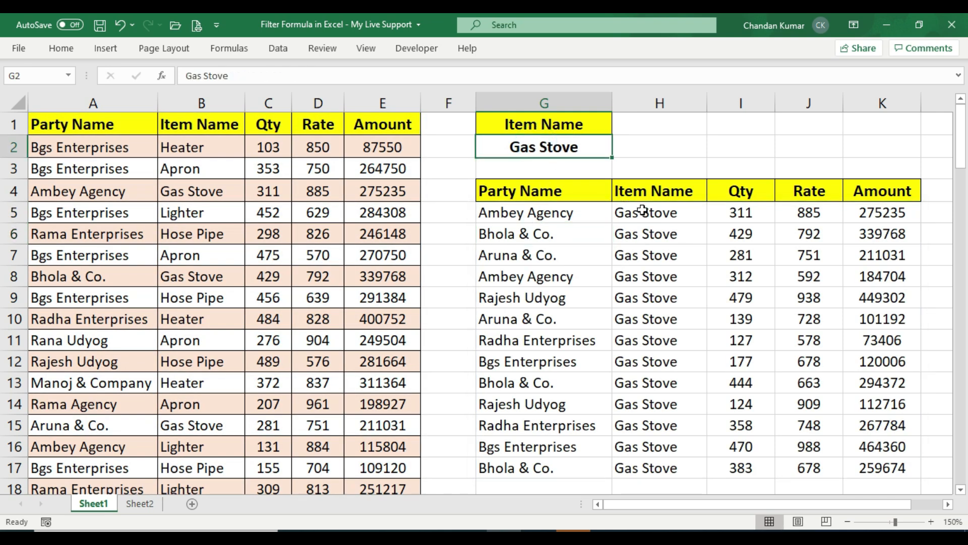
left_click(642, 210)
left_click(565, 212)
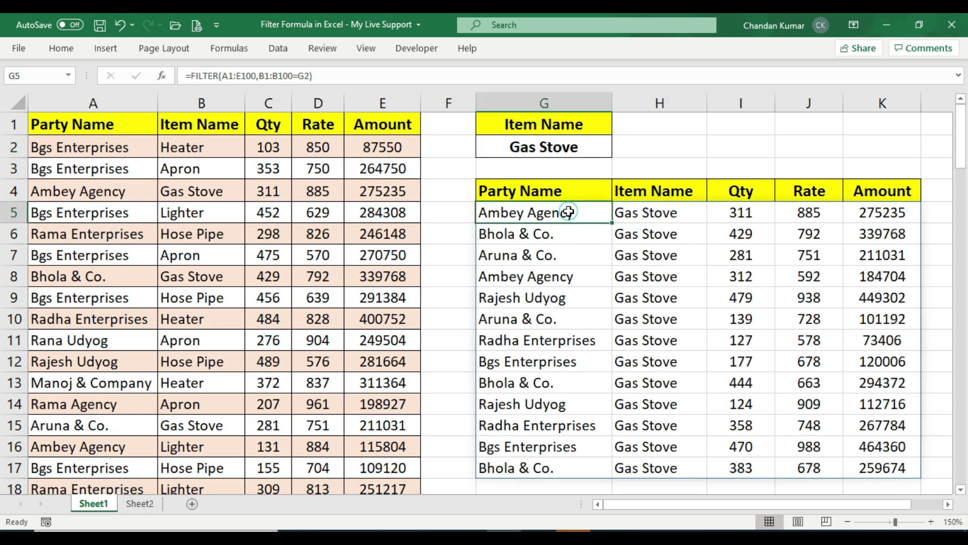
left_click(574, 145)
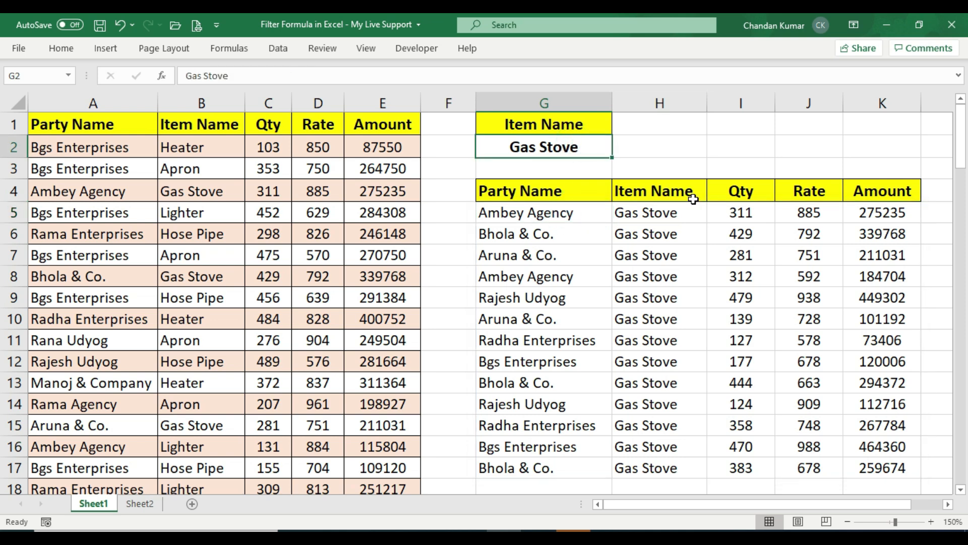
type("Heater")
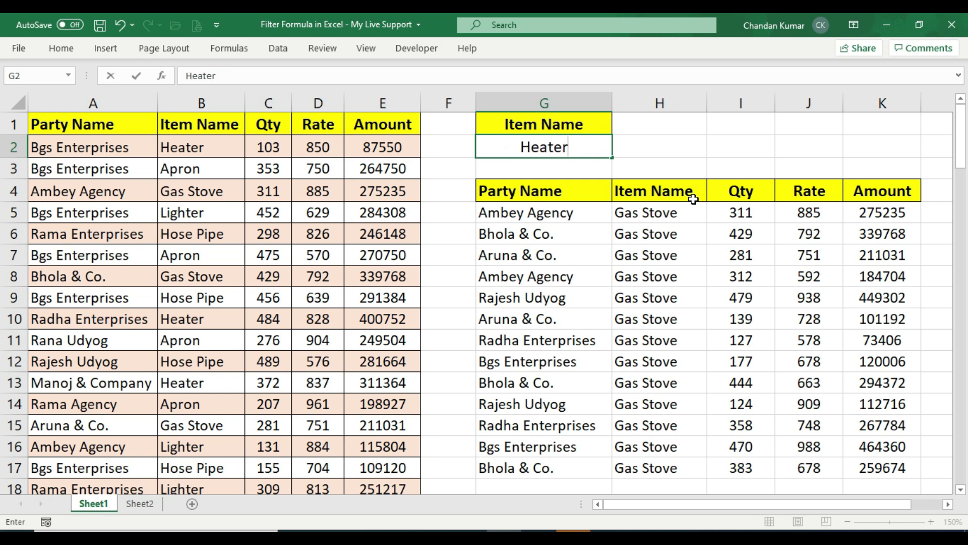
key("Return")
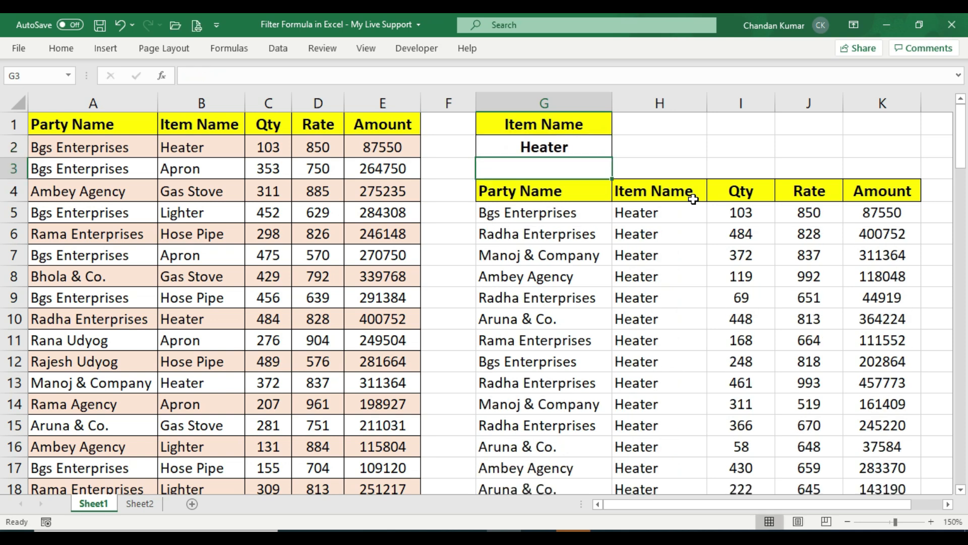
left_click_drag(554, 213, 880, 426)
Set the Item Name criterion in cell G2 to Apron and check the first filtered row.
left_click(566, 147)
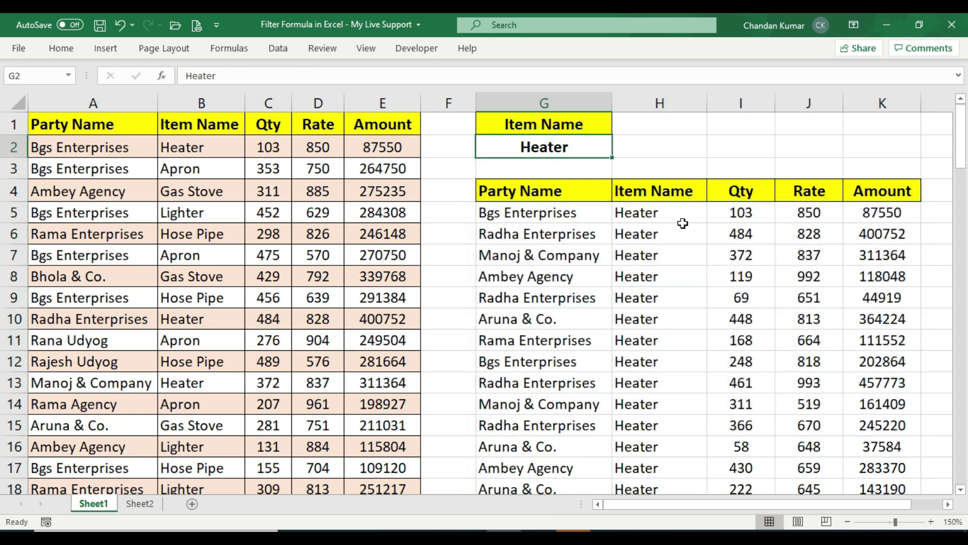
type("Apron")
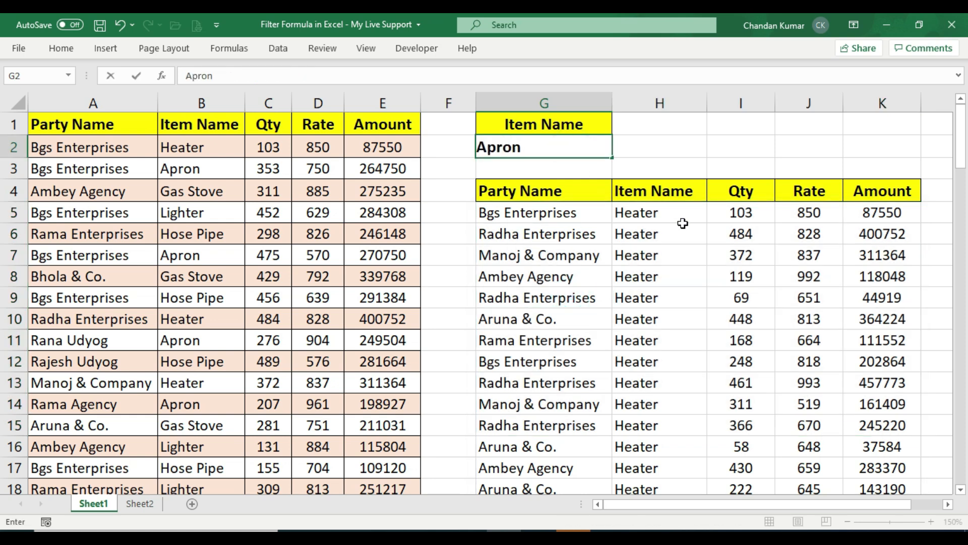
key("Return")
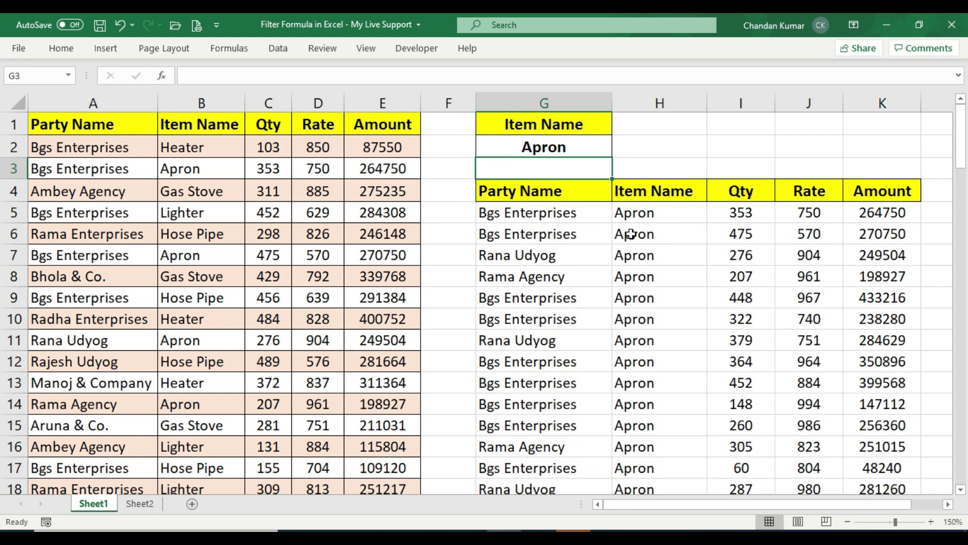
left_click(559, 215)
left_click(676, 213)
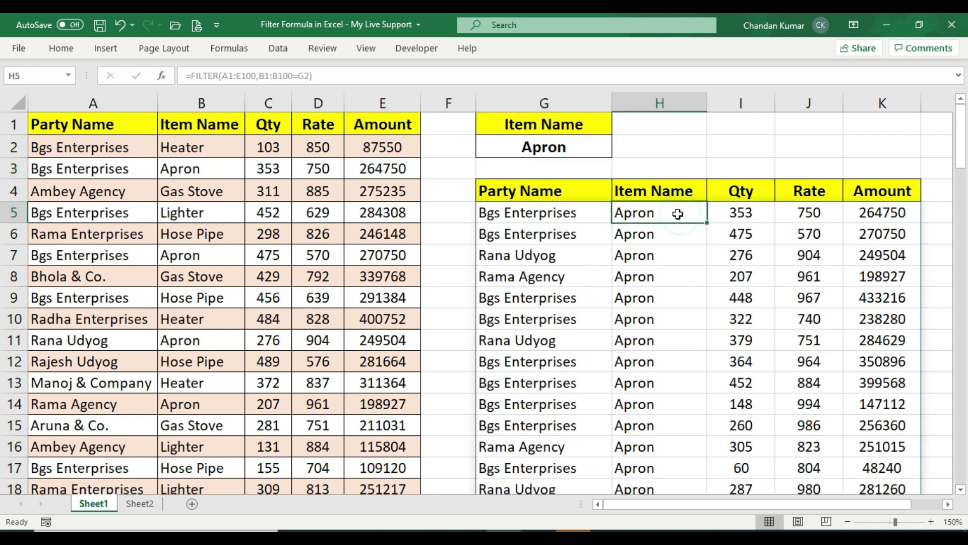
Set the Item Name criterion in cell G2 to Knob, an item missing from the data.
left_click(527, 147)
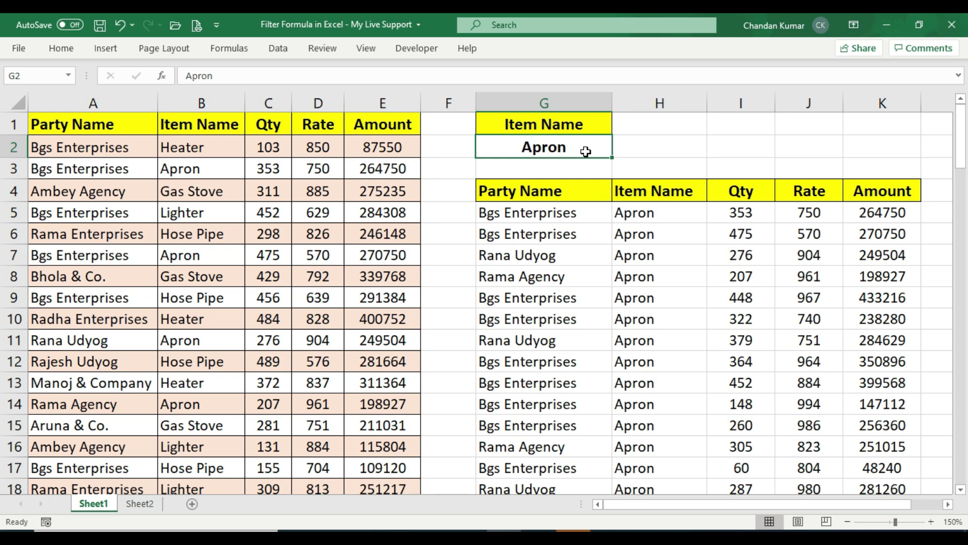
type("Knob")
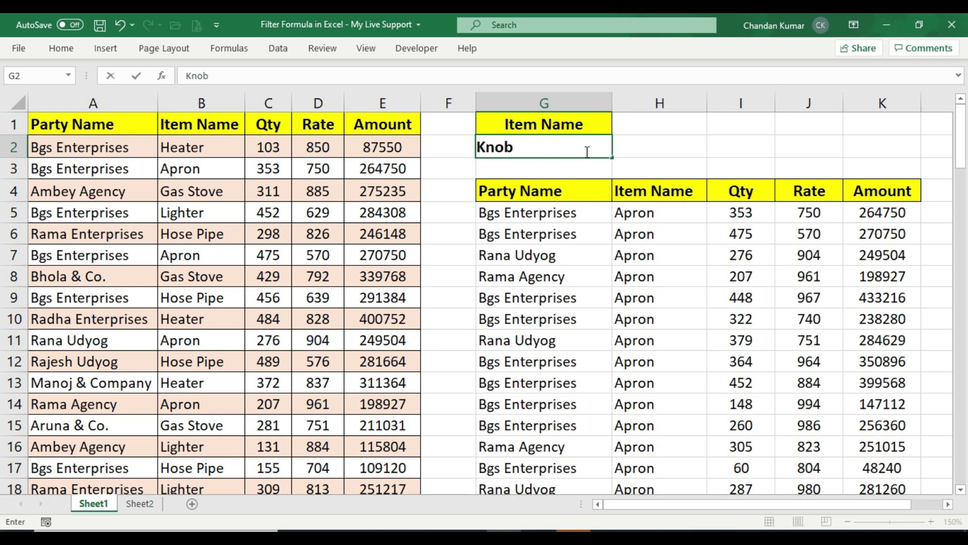
key("Return")
Add "Data Not Found" as the if_empty argument of the FILTER formula in cell G5.
left_click(546, 207)
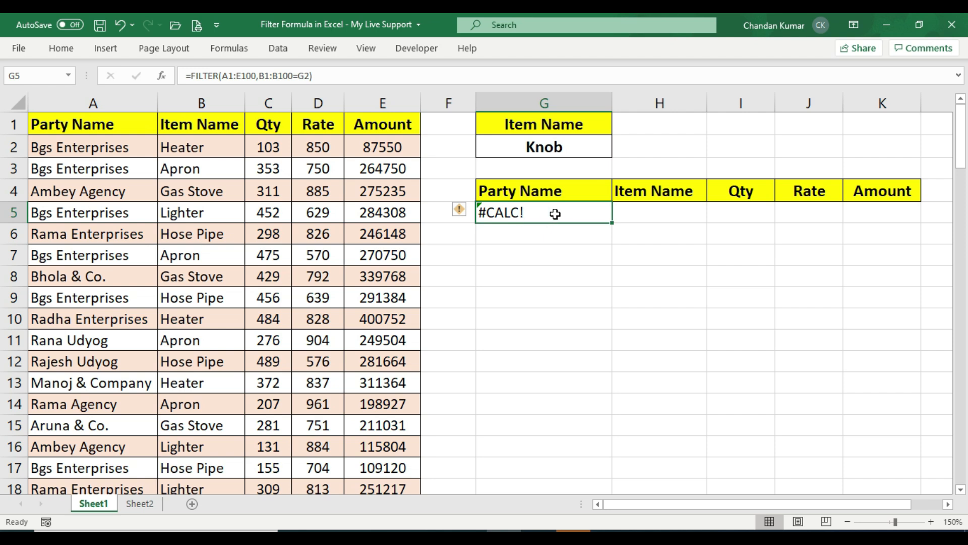
key("F2")
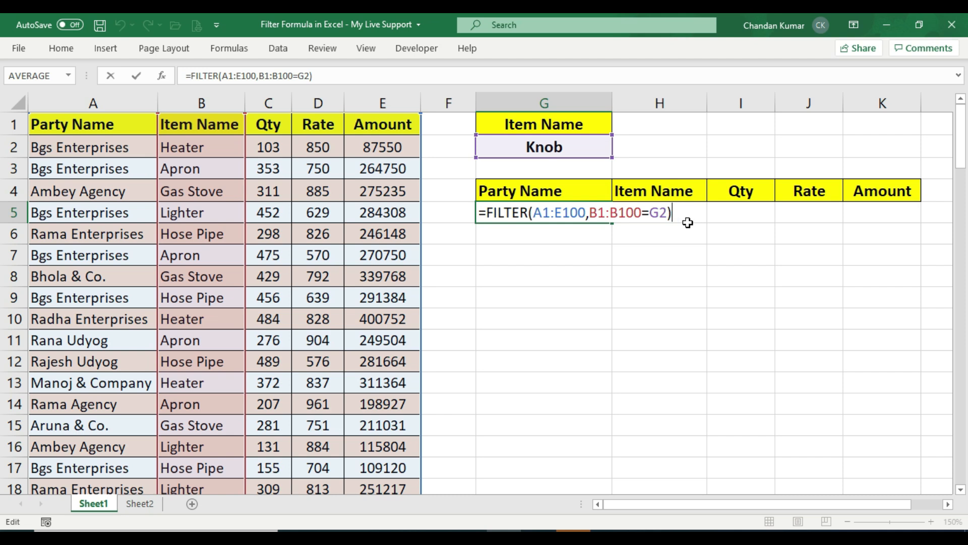
key("BackSpace")
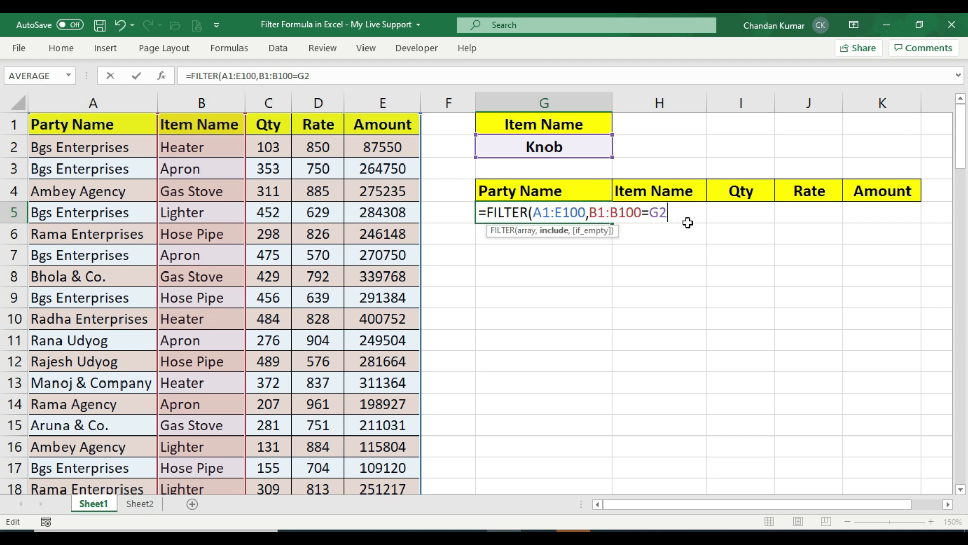
type(",")
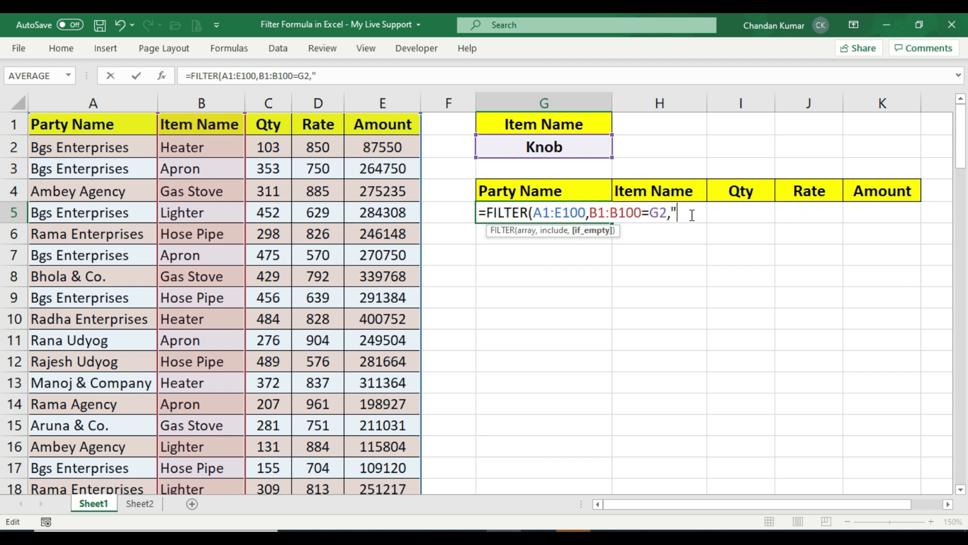
type("Data Not Found")
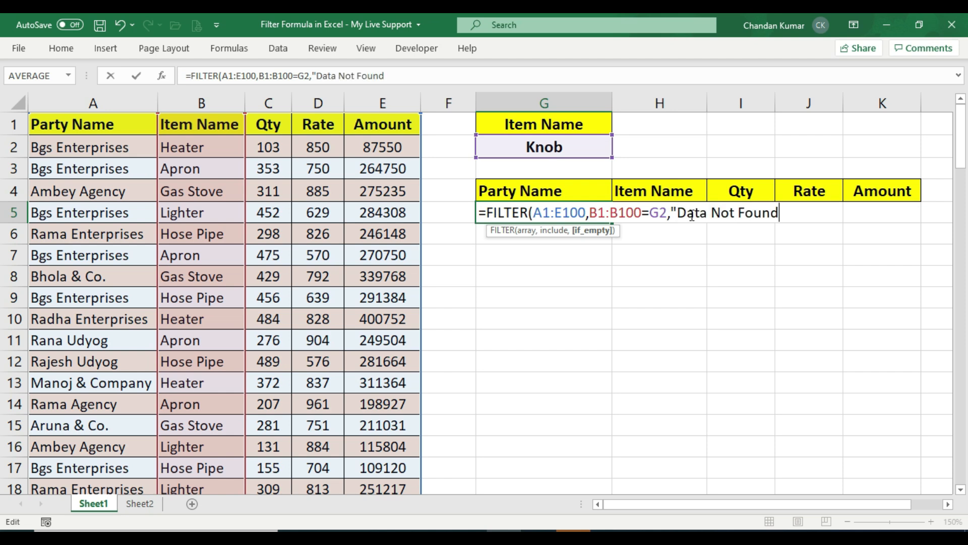
type("\")")
key("Return")
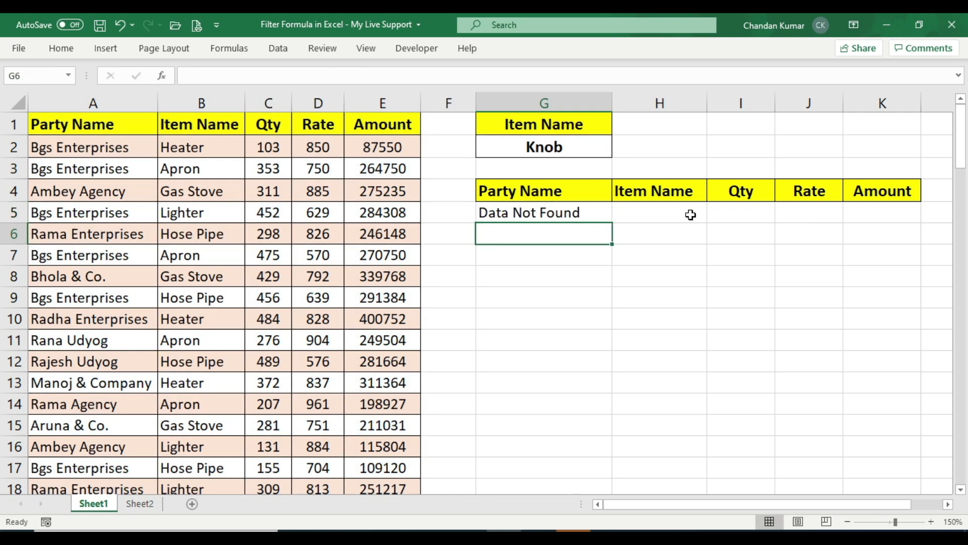
Set the Item Name criterion in cell G2 to Apron and check the filtered rows beneath the output headers.
left_click(546, 214)
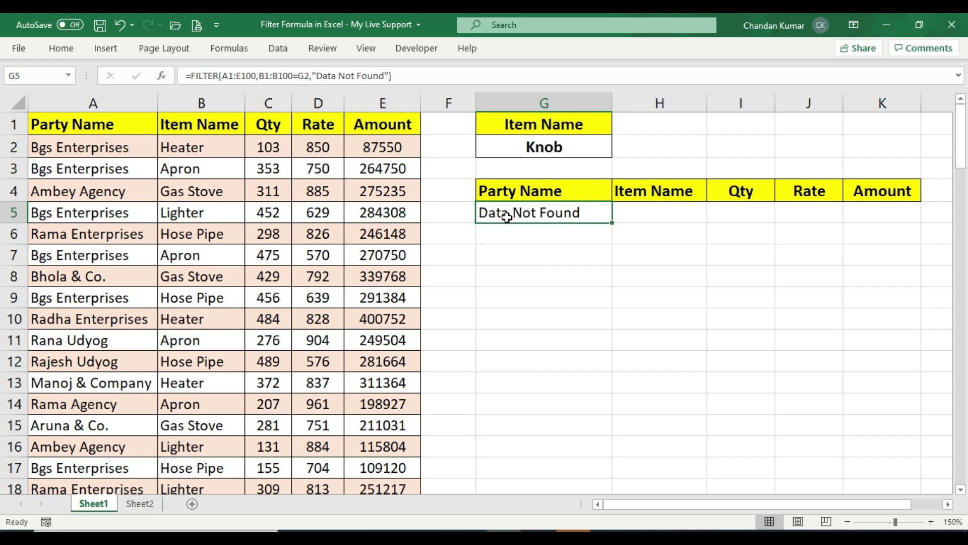
left_click(557, 144)
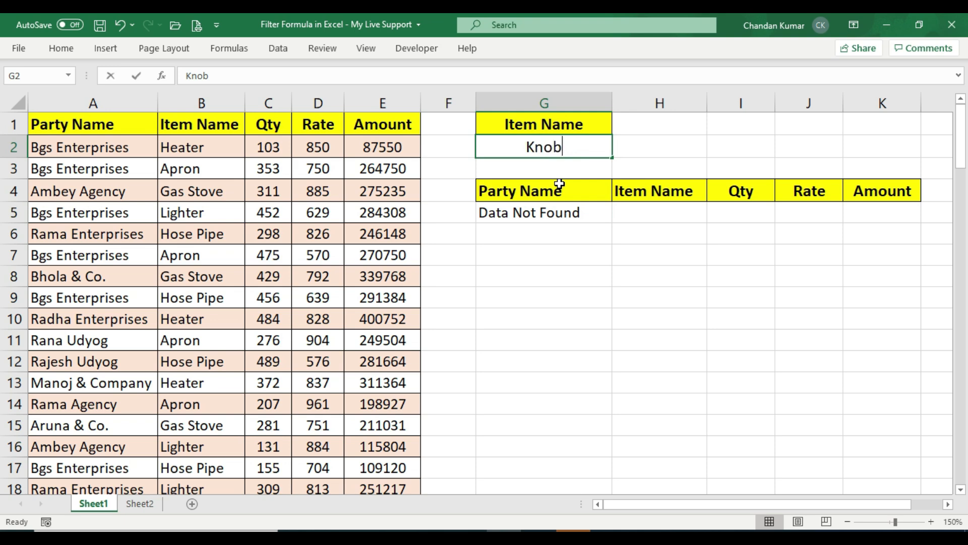
type("Apron")
key("Return")
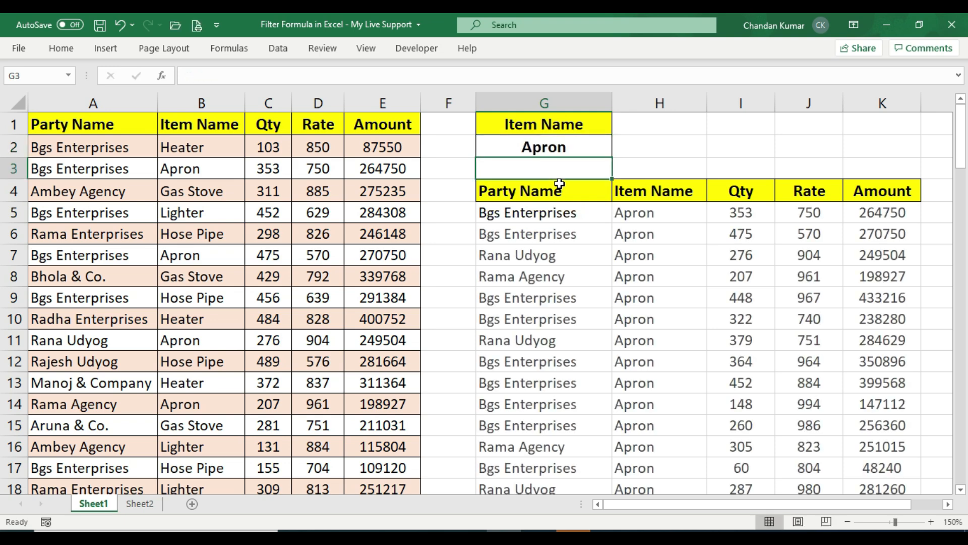
left_click(634, 212)
Set the Item Name criterion in cell G2 back to Knob and check the formula output in cell G5.
left_click(571, 148)
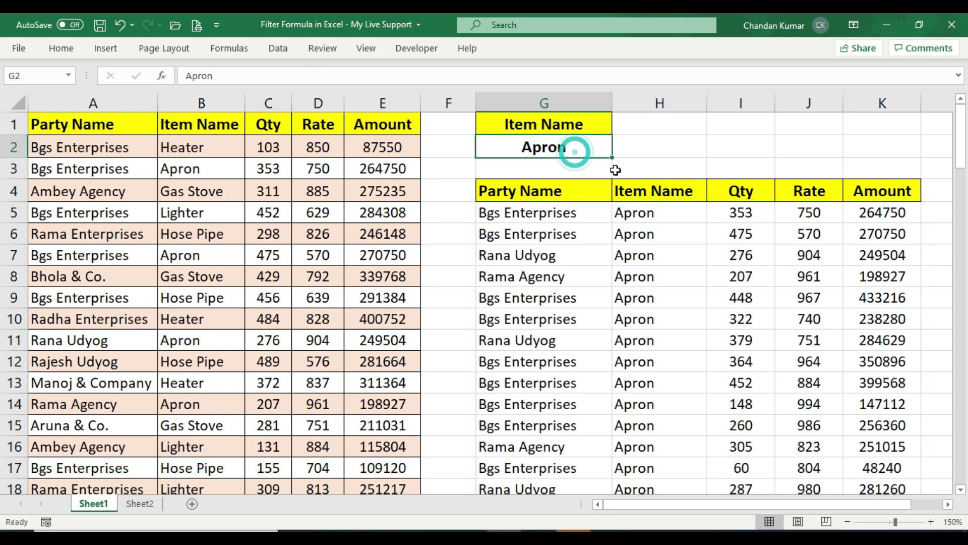
type("Knob")
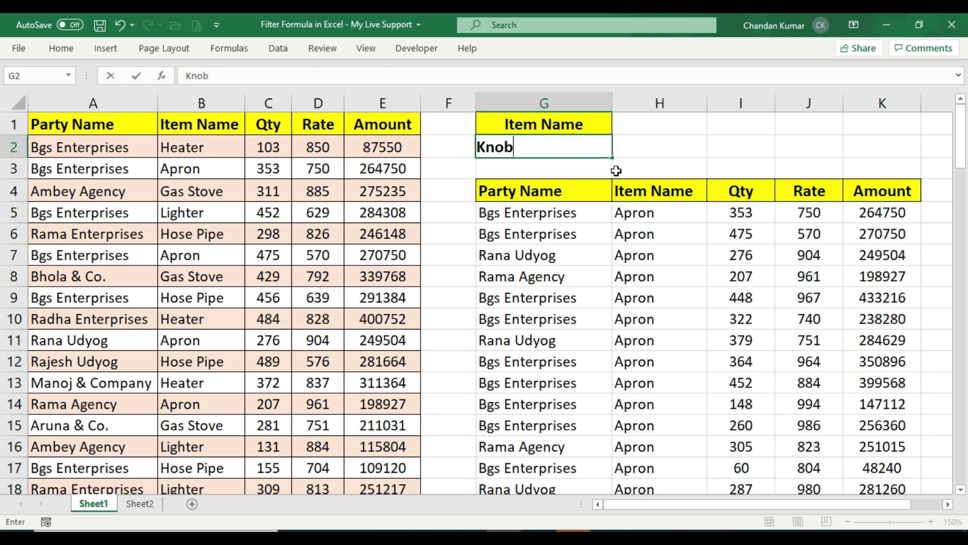
key("Return")
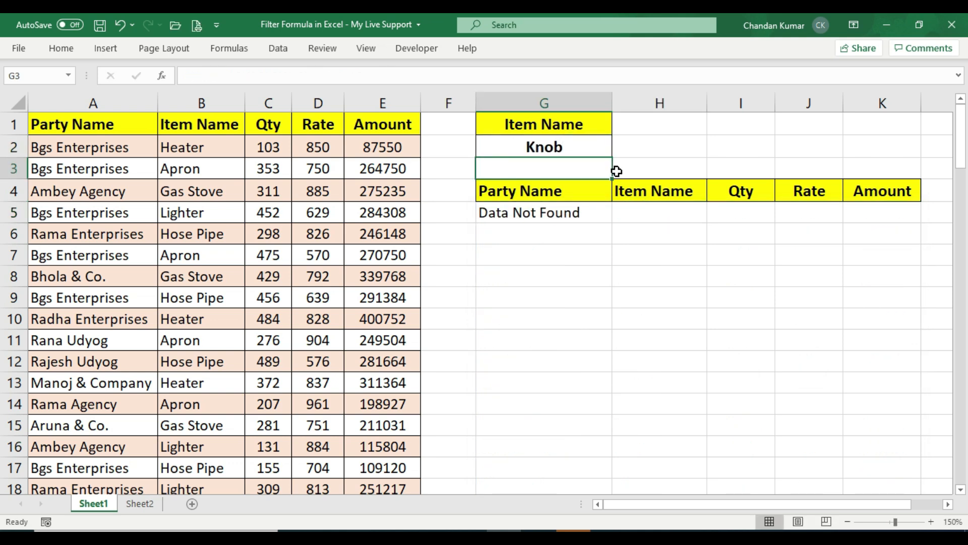
left_click(573, 217)
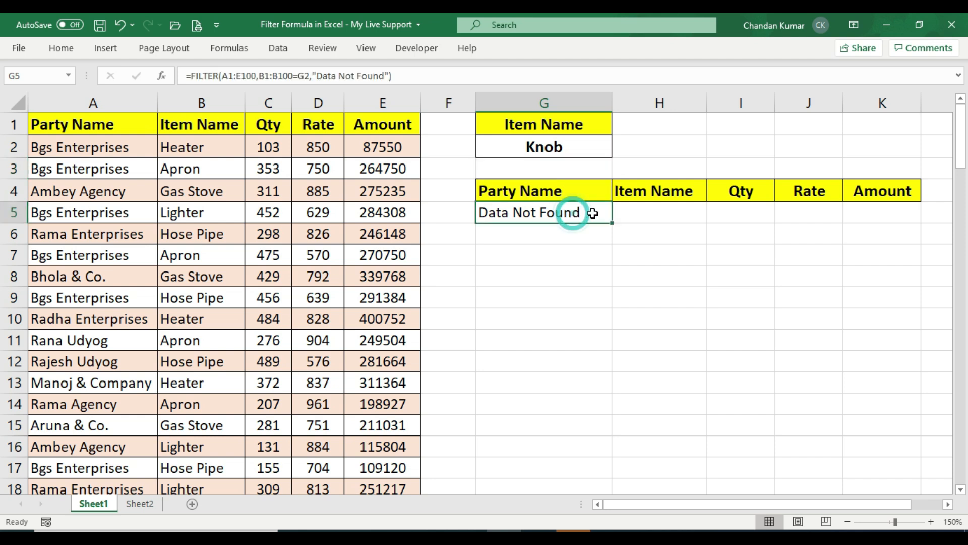
Set the Item Name criterion in cell G2 to Lighter.
left_click(564, 150)
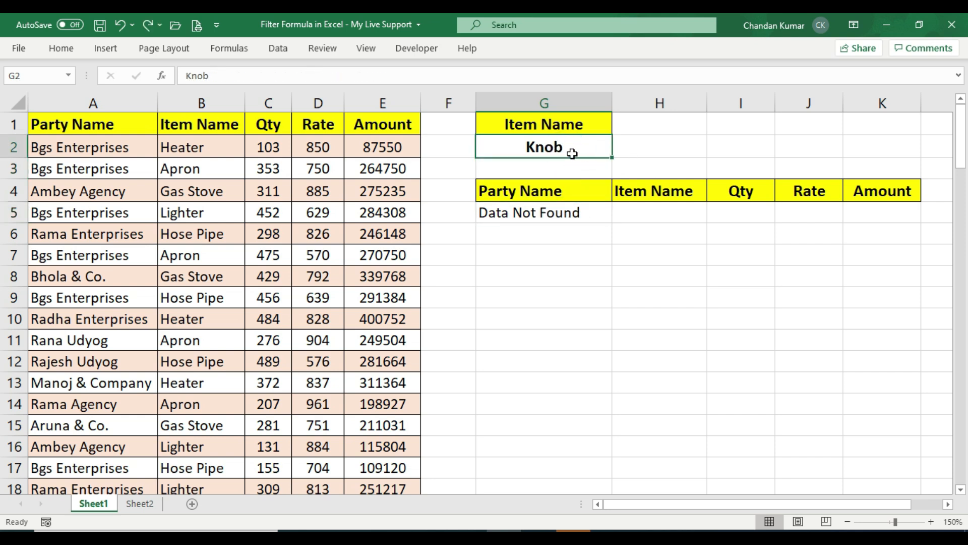
type("Lighter")
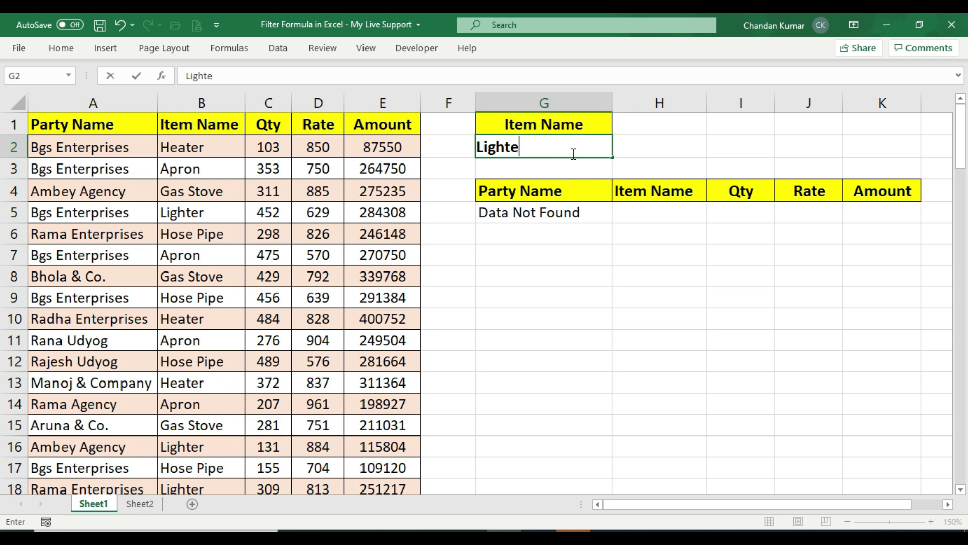
key("Return")
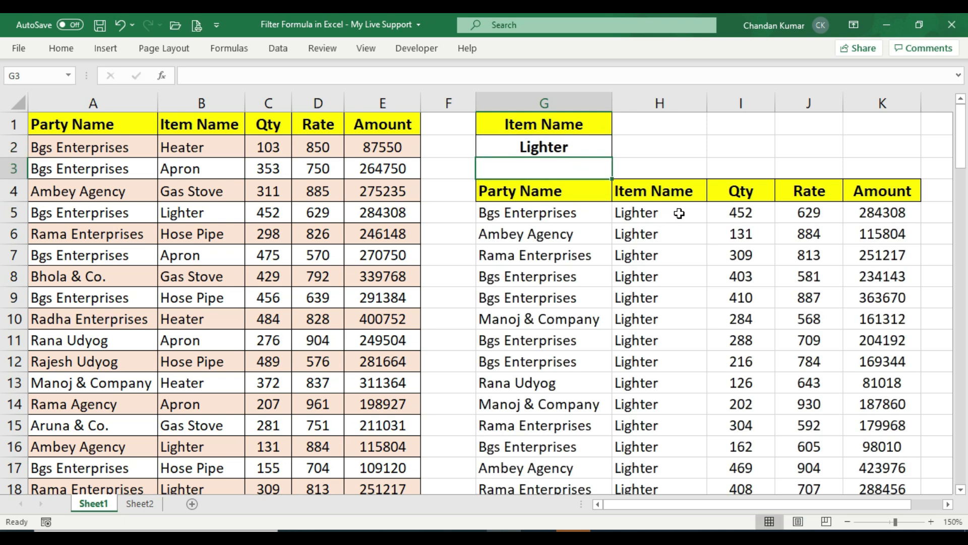
Set the Item Name criterion in cell G2 to Pan Support and check the formula output in cell G5.
left_click(564, 148)
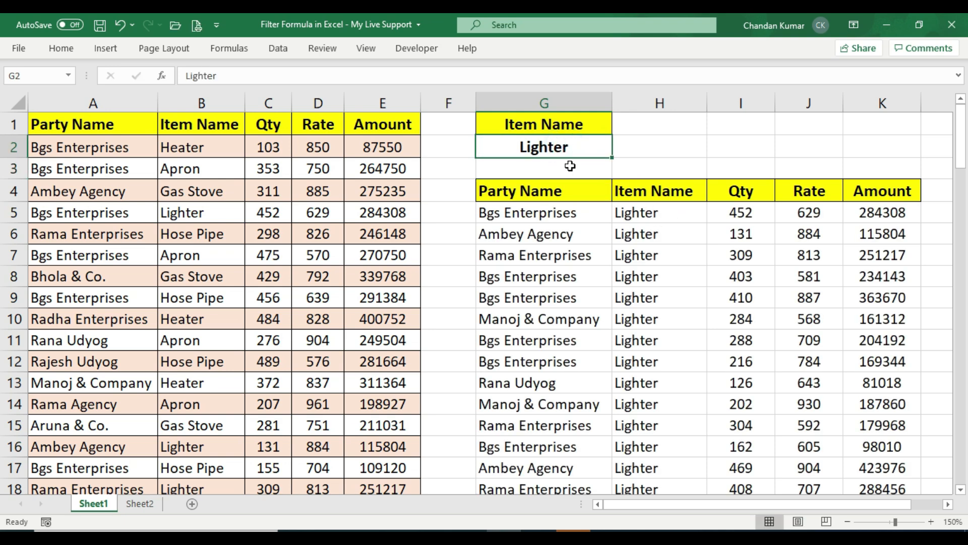
type("Pan ")
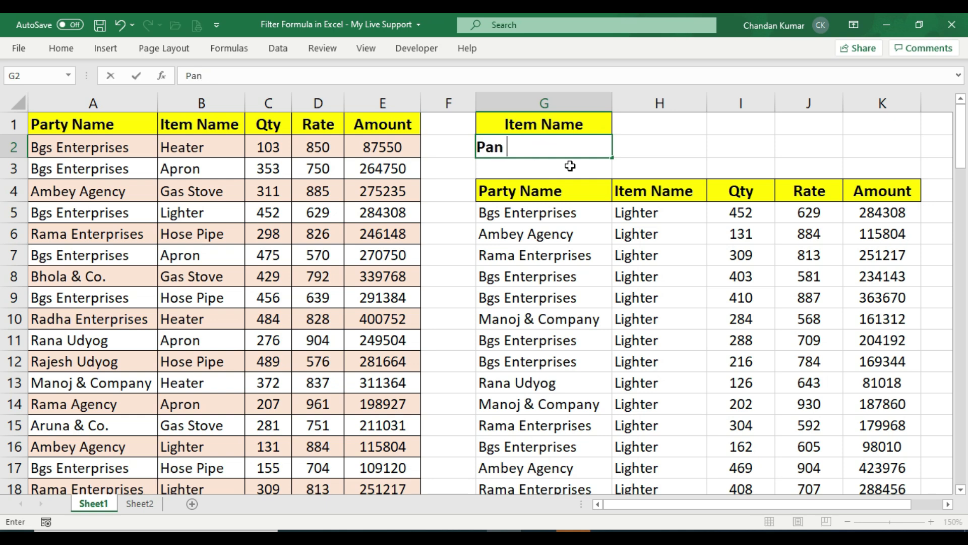
type("Support")
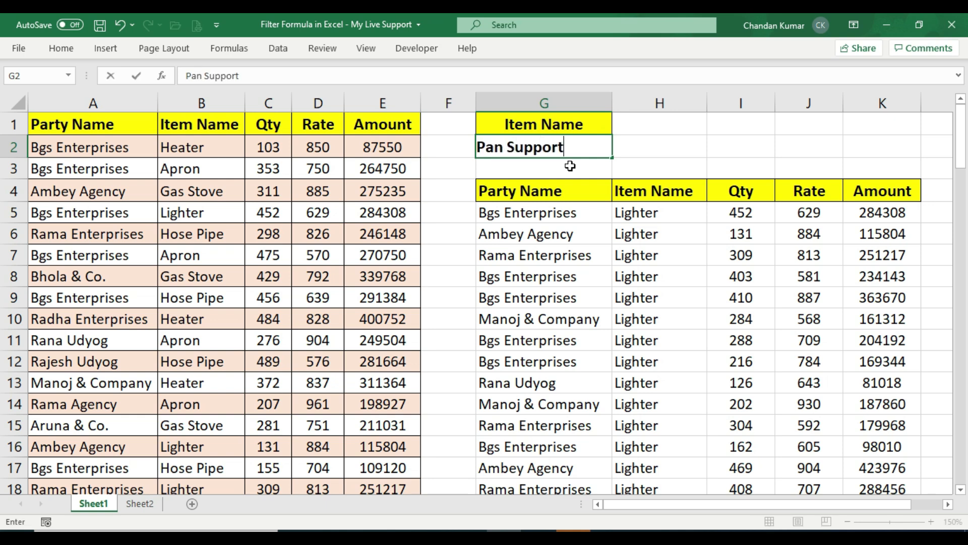
key("Return")
left_click(589, 206)
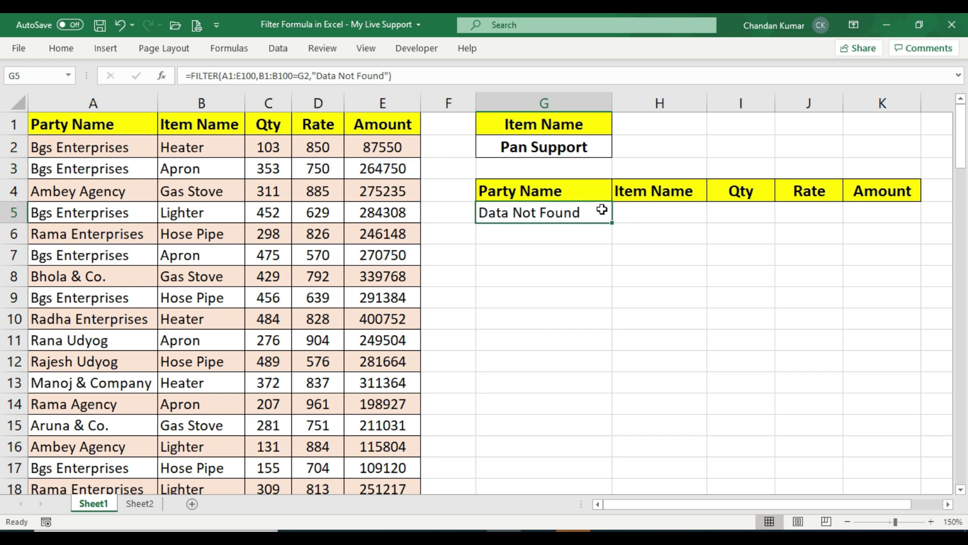
key("Up")
key("Up")
key("Up")
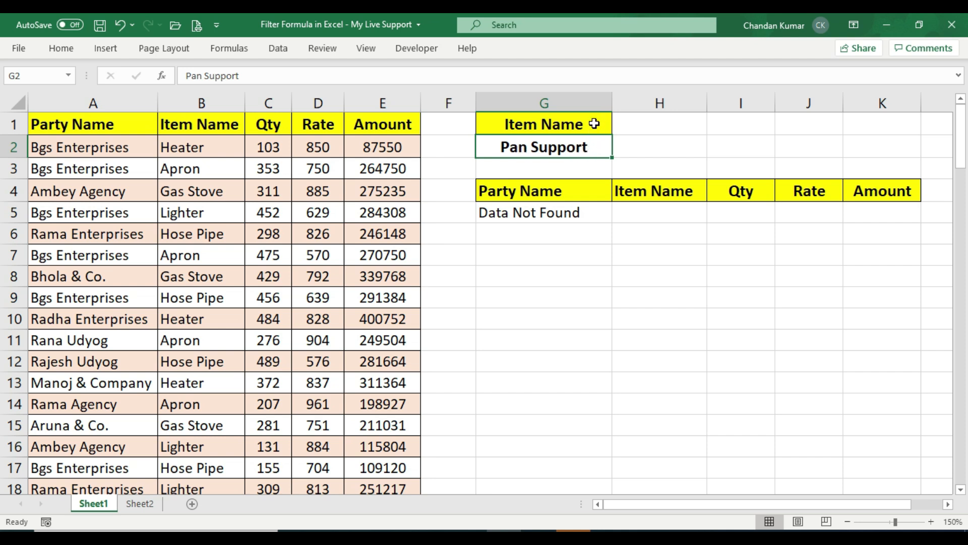
left_click_drag(595, 124, 597, 144)
left_click(596, 148)
Switch to Sheet2 and review its Party Name and Item Name criteria in G1:H2 and the output area from row 4.
left_click(142, 503)
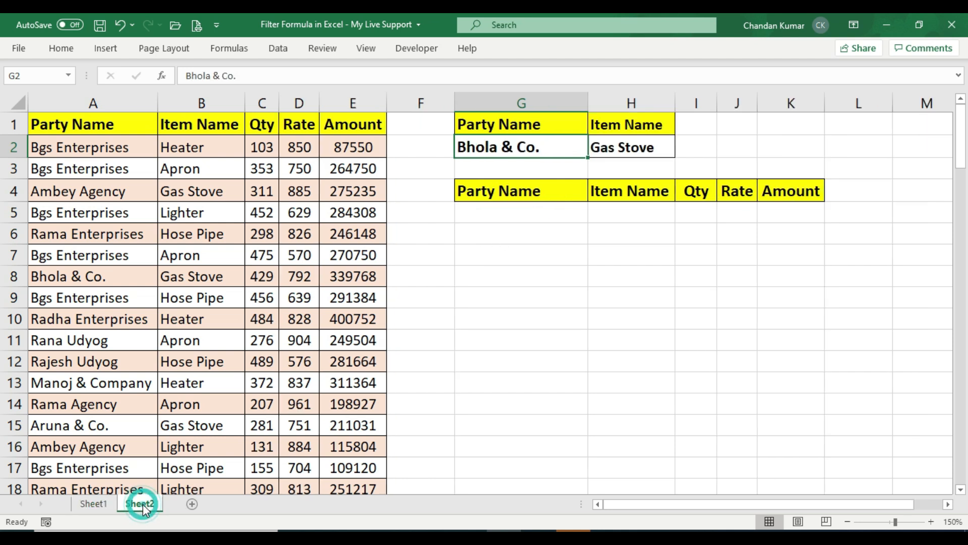
left_click(531, 209)
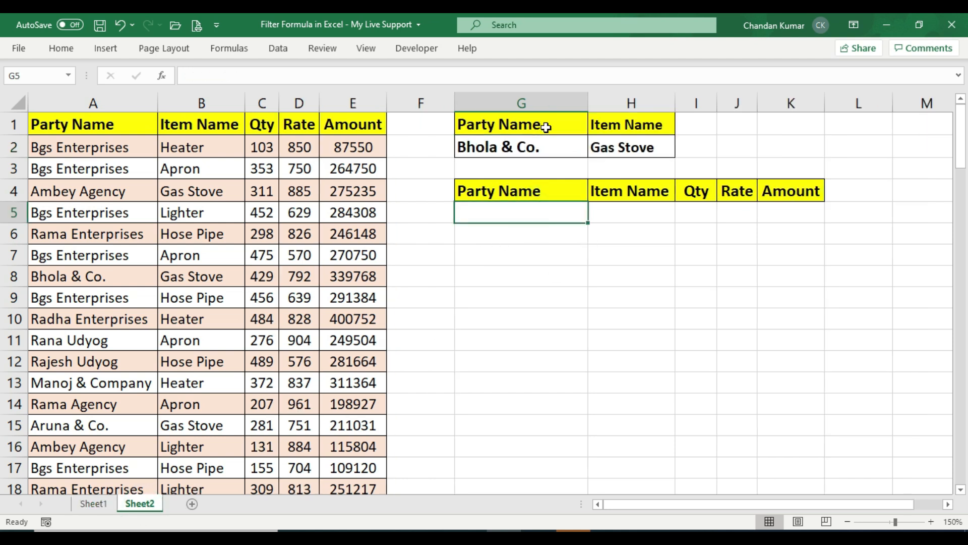
left_click_drag(549, 129, 547, 144)
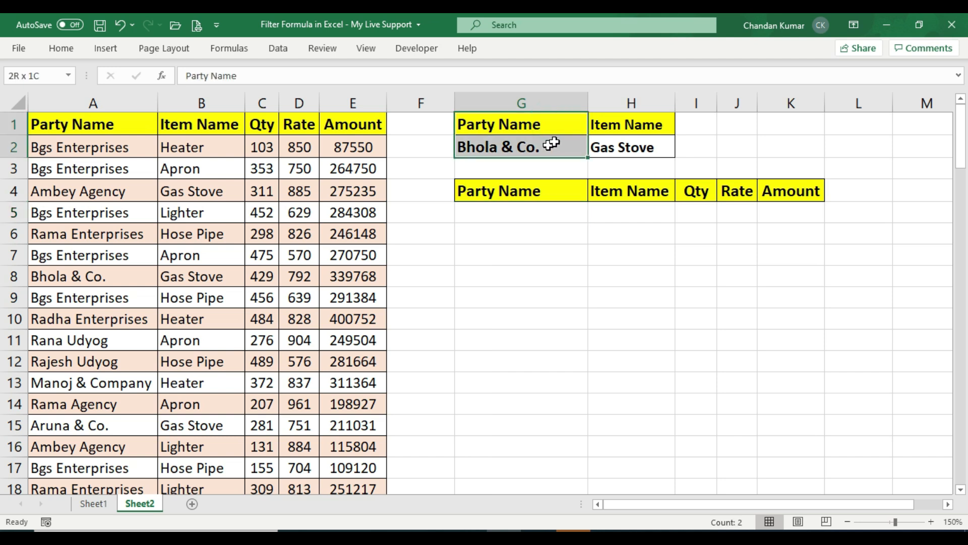
left_click_drag(644, 123, 645, 147)
left_click(645, 146)
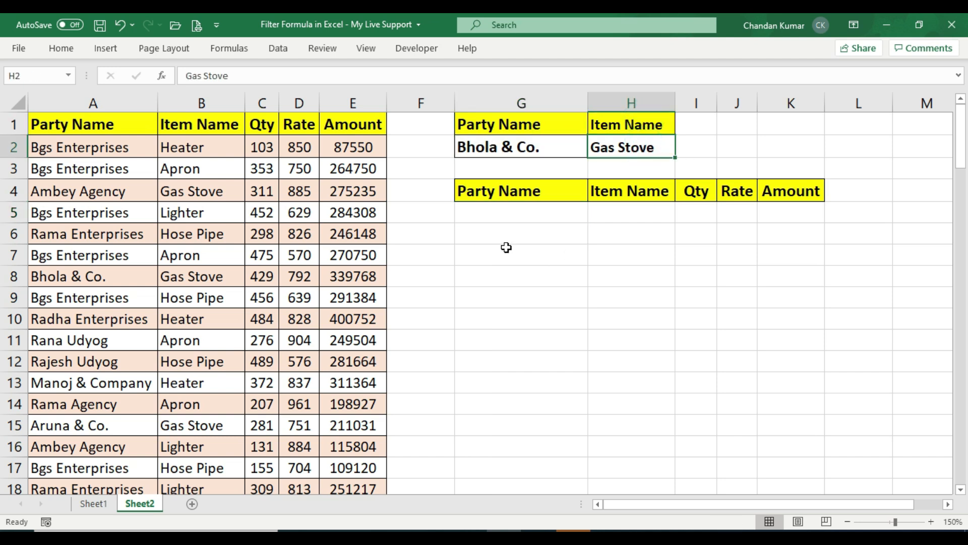
left_click_drag(513, 146, 644, 151)
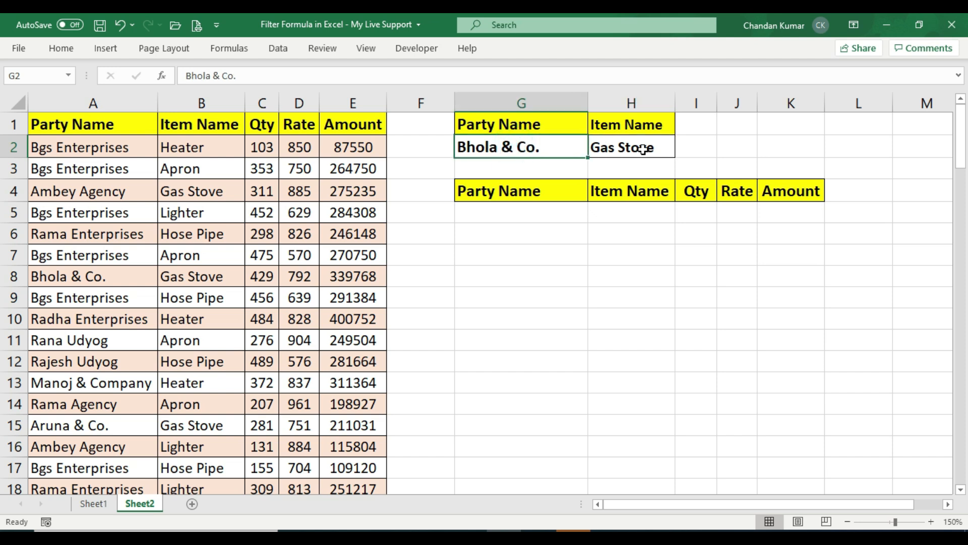
left_click(647, 148)
left_click_drag(496, 195, 791, 426)
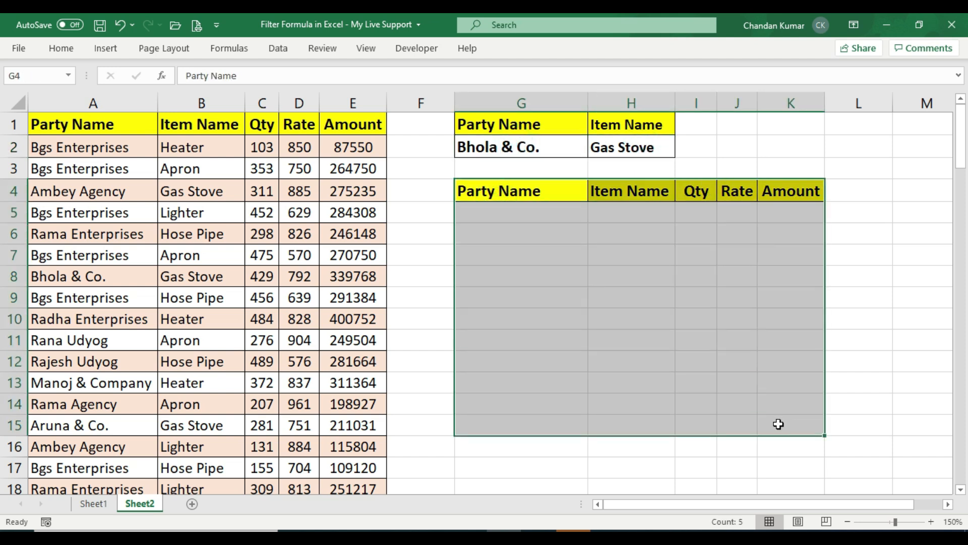
Start a FILTER formula in cell G5 of Sheet2 with the data range A1:E100 as the array.
left_click(529, 219)
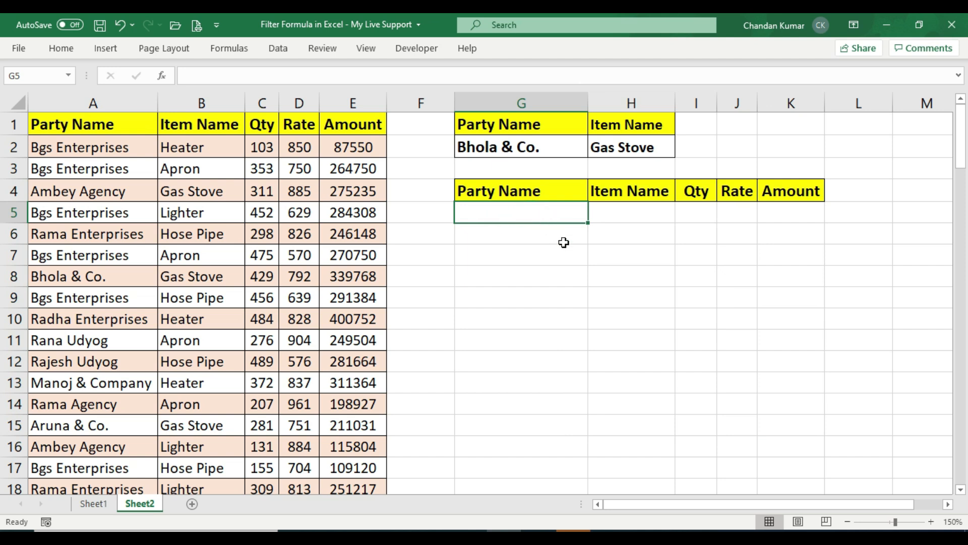
type("=fil")
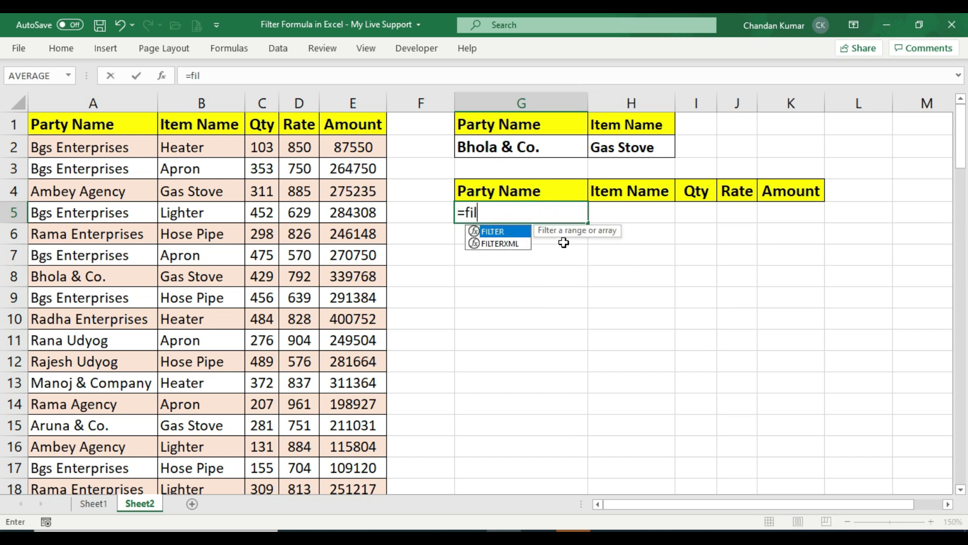
type("ter(")
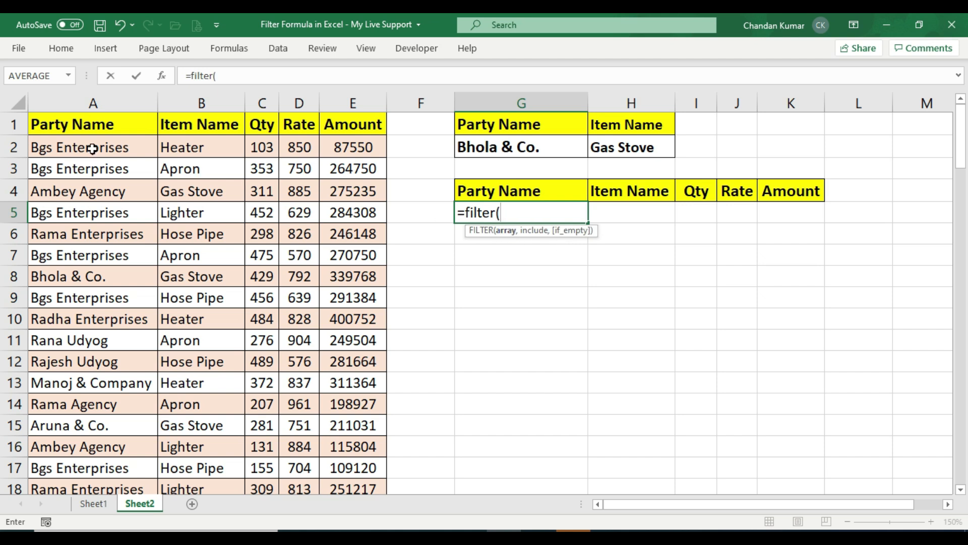
left_click_drag(89, 124, 363, 124)
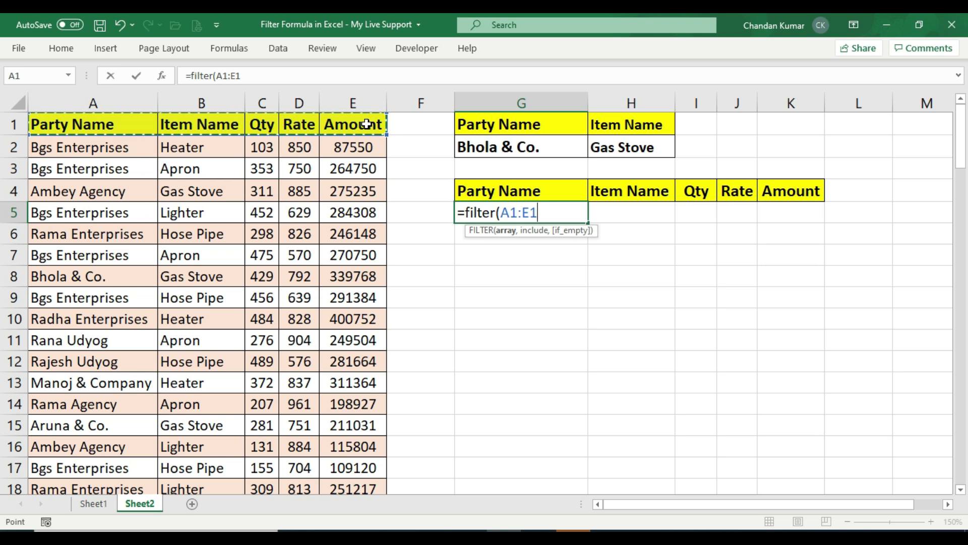
key("ctrl+shift+Down")
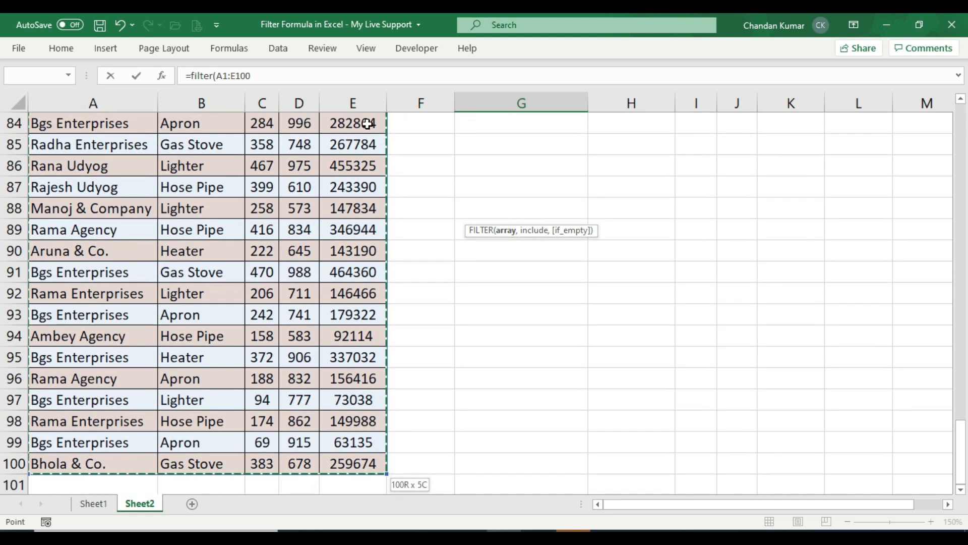
scroll(377, 282, "up", 20)
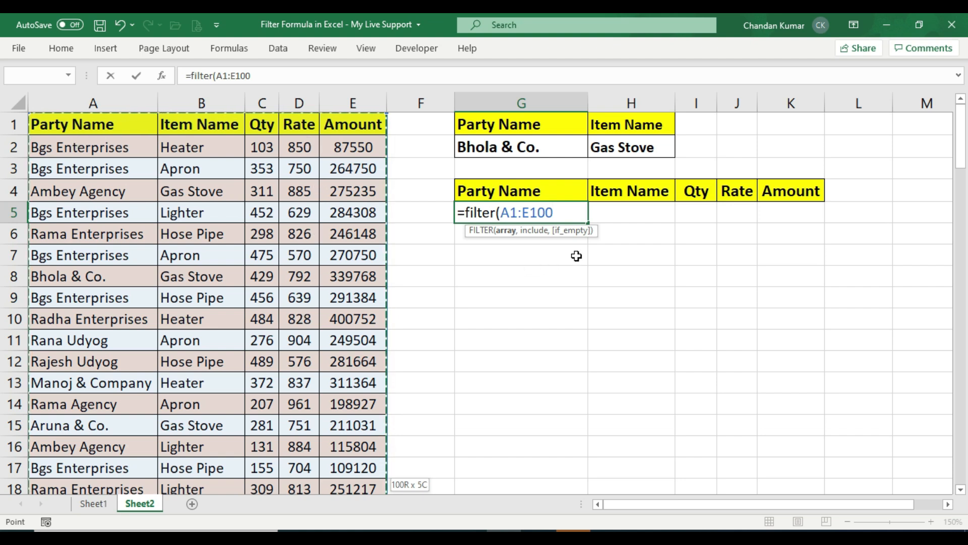
Add the party condition A1:A100=G2 in its own parentheses as the include argument of the FILTER formula.
type(",(")
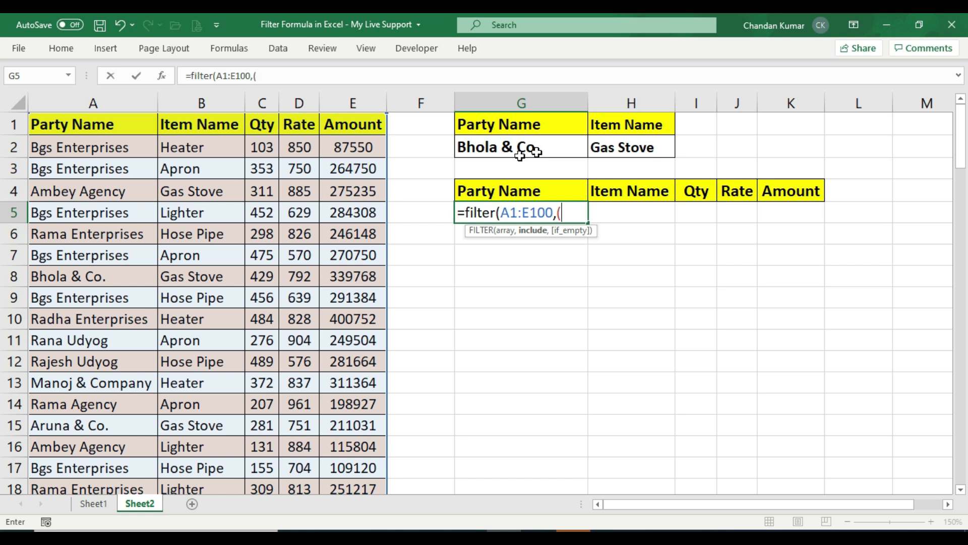
left_click(126, 125)
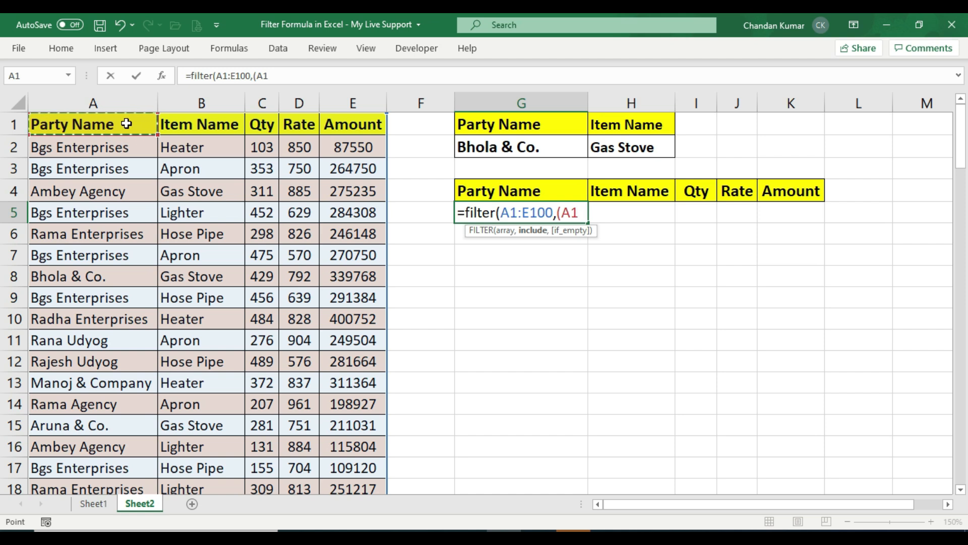
key("ctrl+shift+Down")
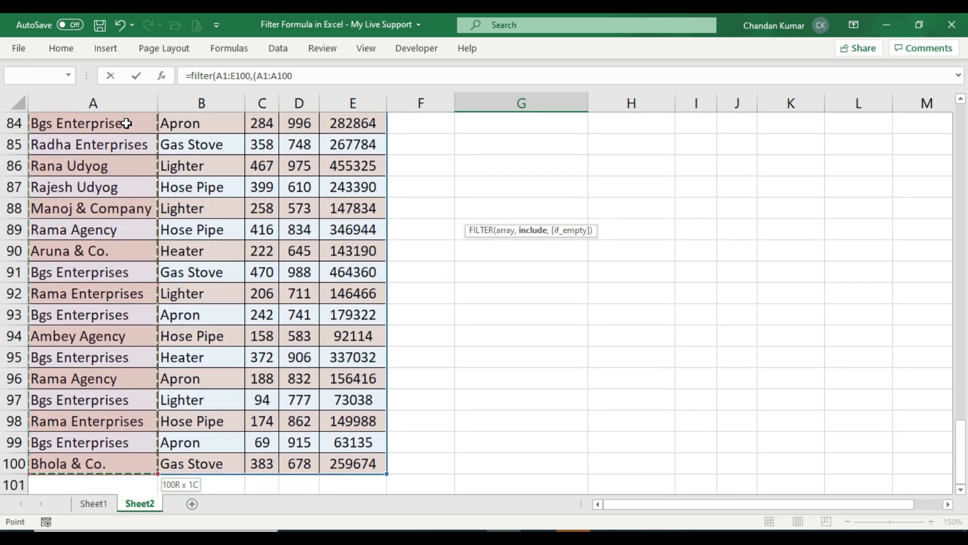
scroll(112, 276, "up", 20)
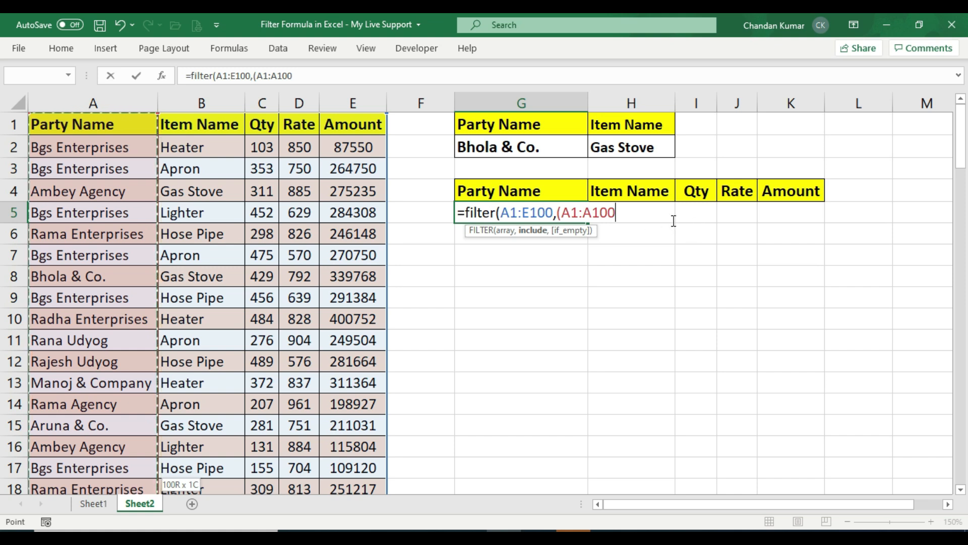
type("=")
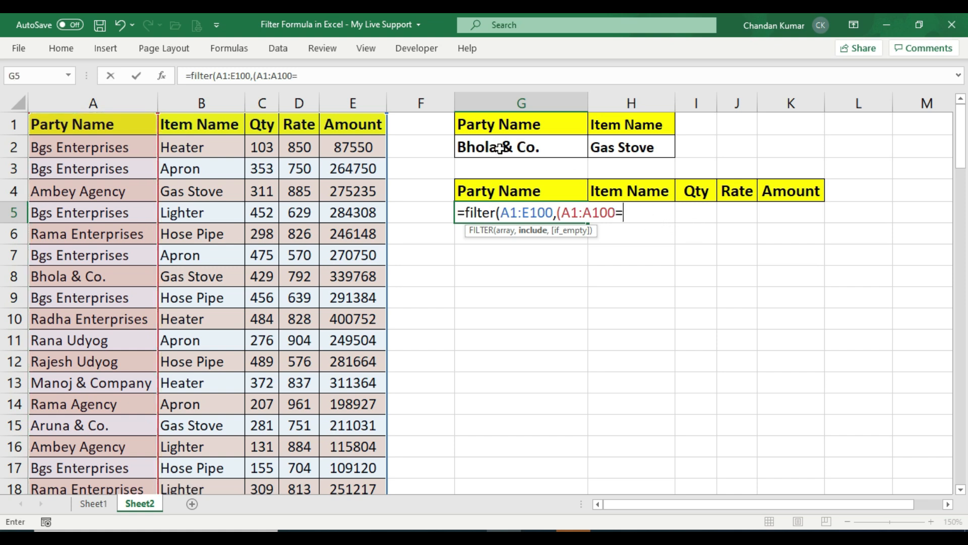
left_click(538, 144)
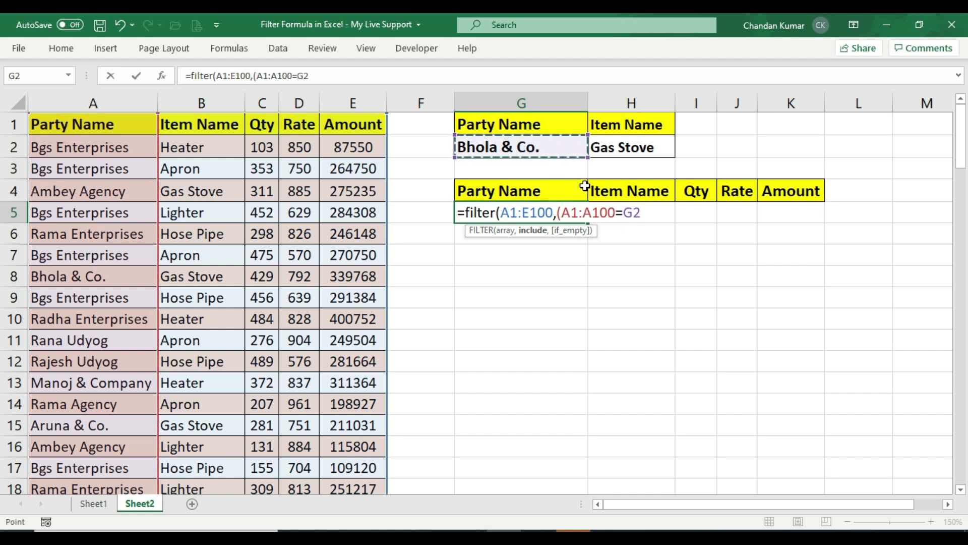
Multiply the party condition by a second parenthesised condition, B1:B100=H2, in the include argument of the FILTER formula.
type(")*(")
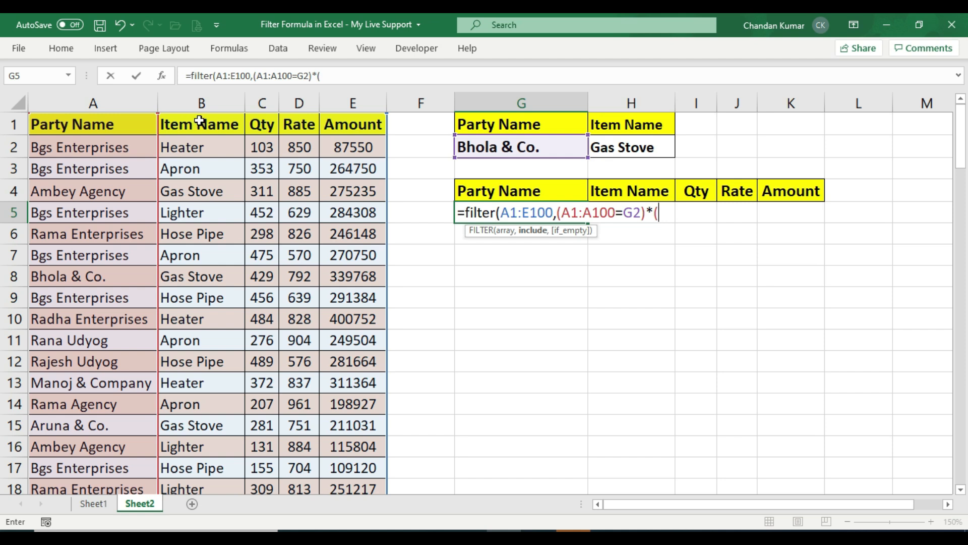
left_click(225, 132)
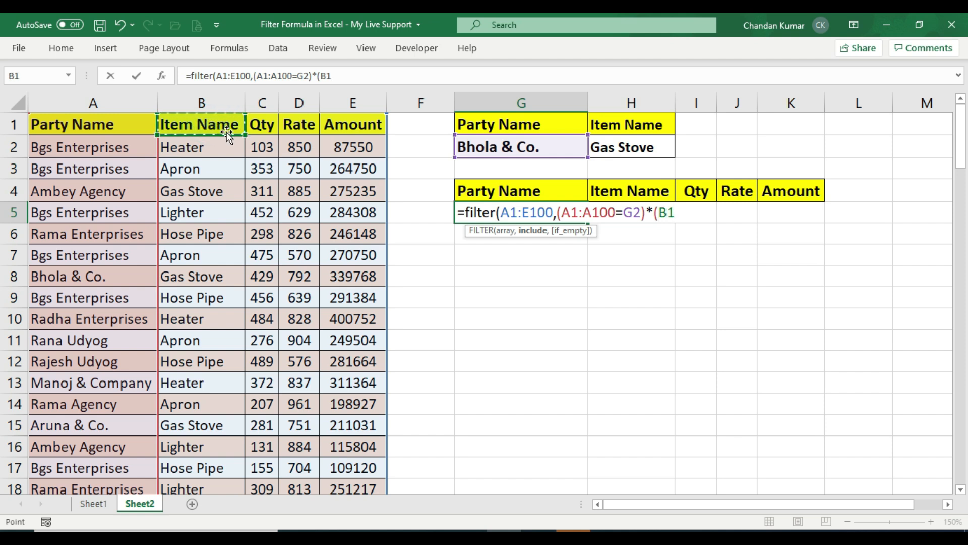
key("ctrl+shift+Down")
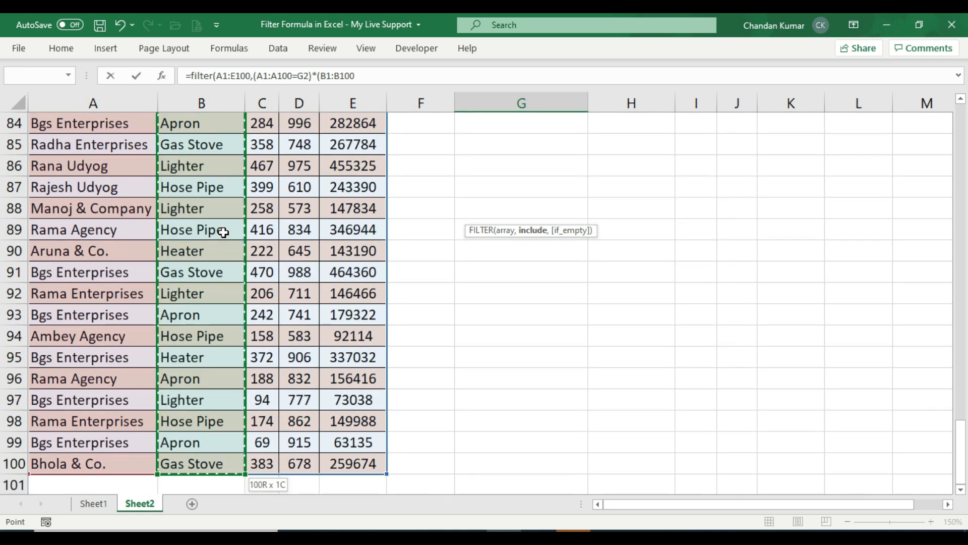
key("ctrl+BackSpace")
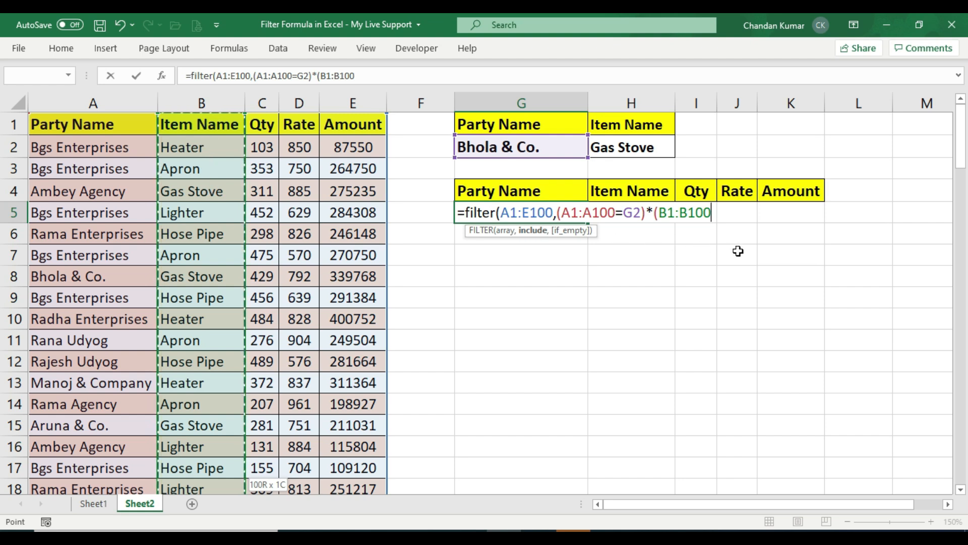
type("=")
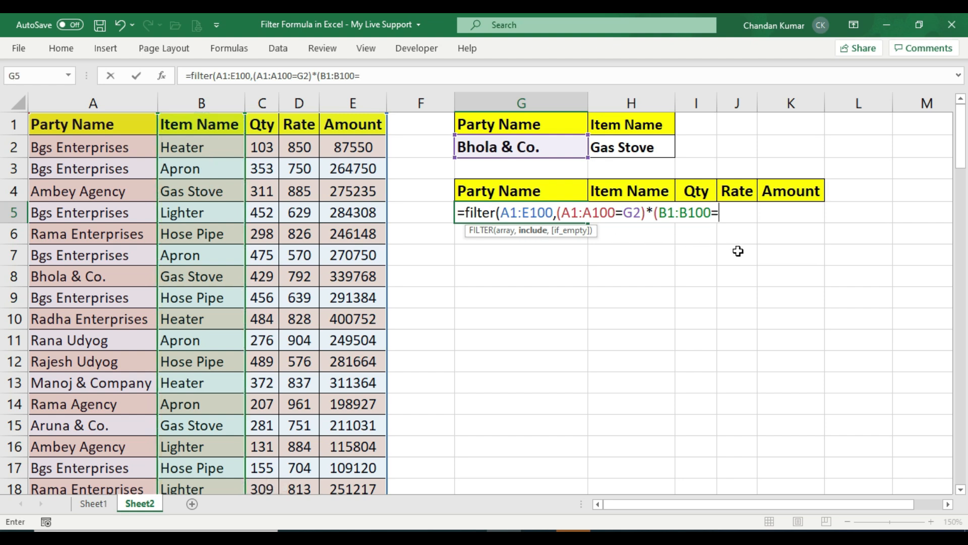
left_click(647, 144)
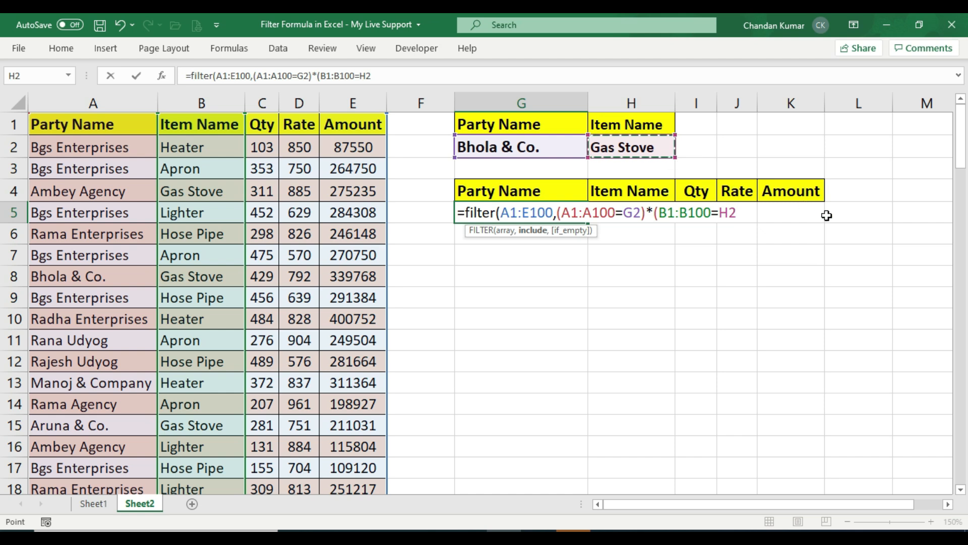
type(")")
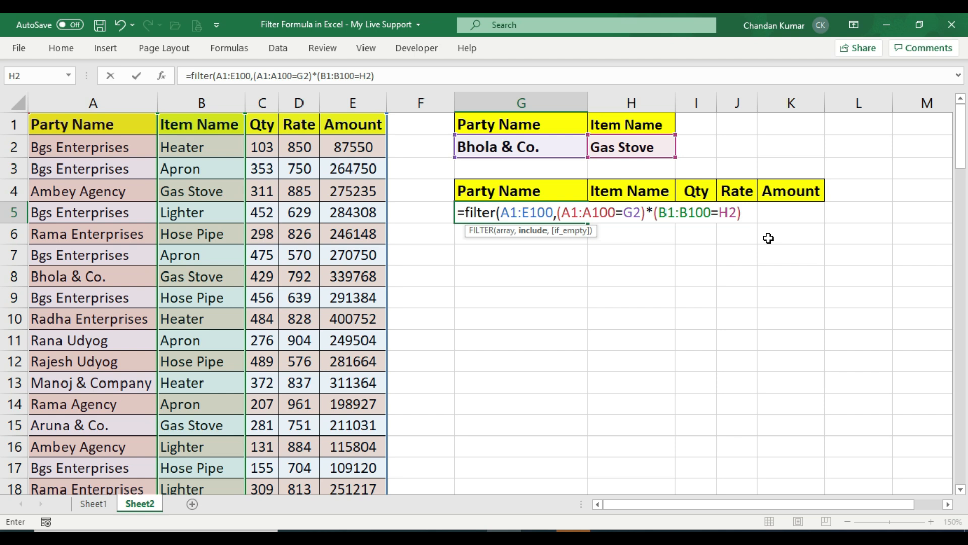
Complete the FILTER formula with "Data Not Found" as the if_empty argument and check the output rows against the criteria in G2:H2.
type(",")
type("\"Data")
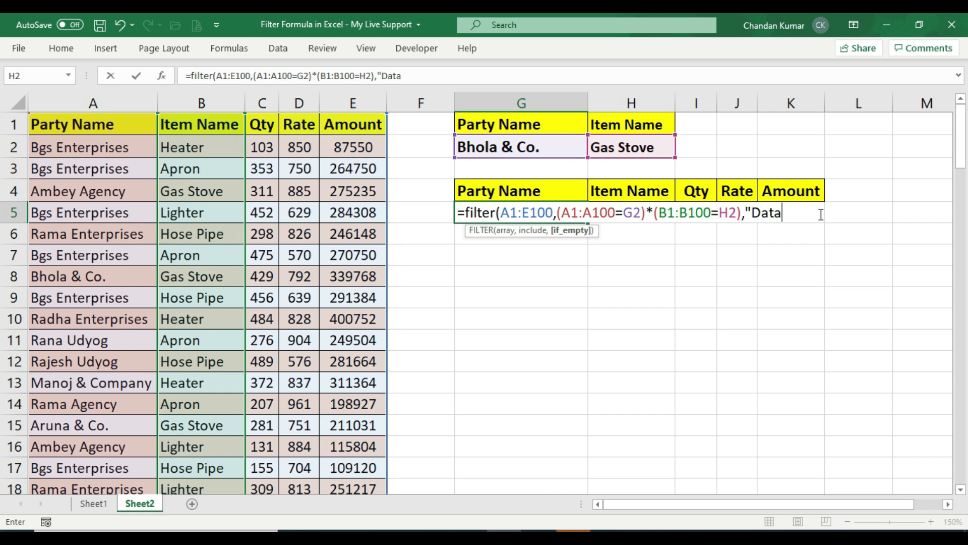
type(" Not Found")
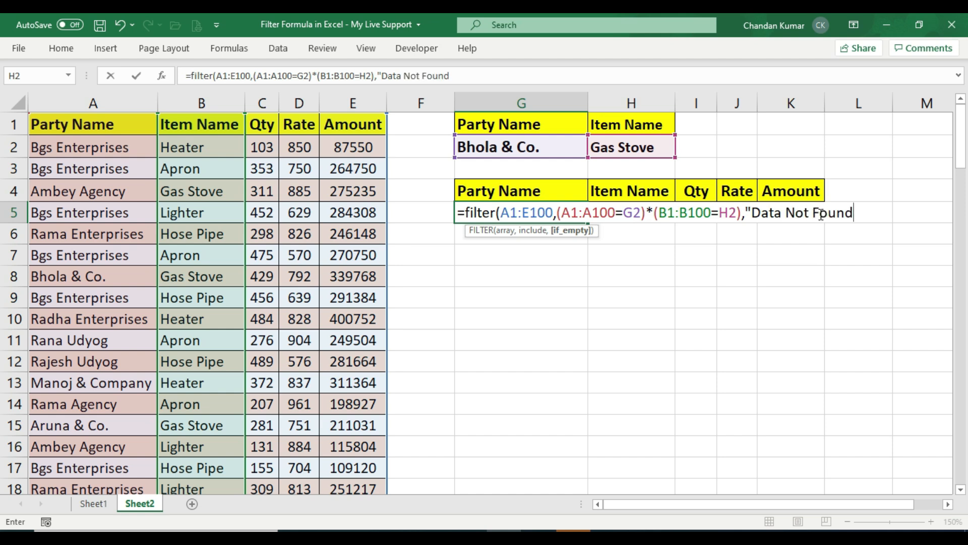
type("\")")
key("Return")
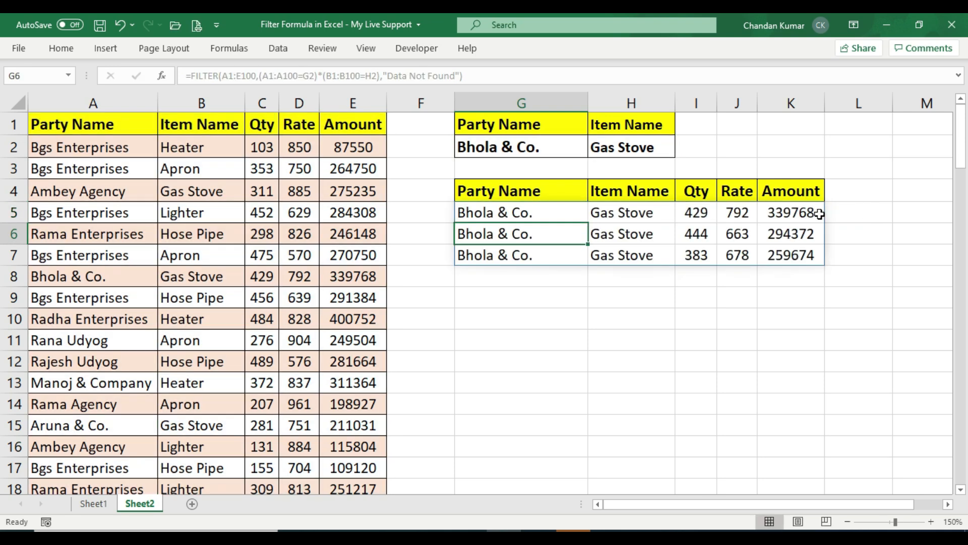
left_click(514, 142)
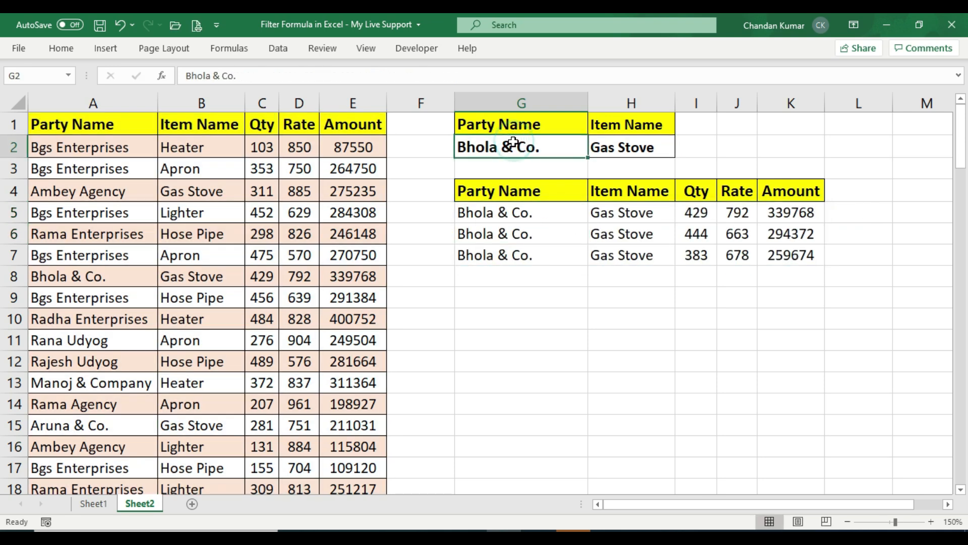
left_click(627, 147)
left_click_drag(507, 212, 801, 255)
left_click(656, 232)
Set the Item Name criterion in cell H2 to Lighter and check the formula output in cell G5.
left_click(624, 145)
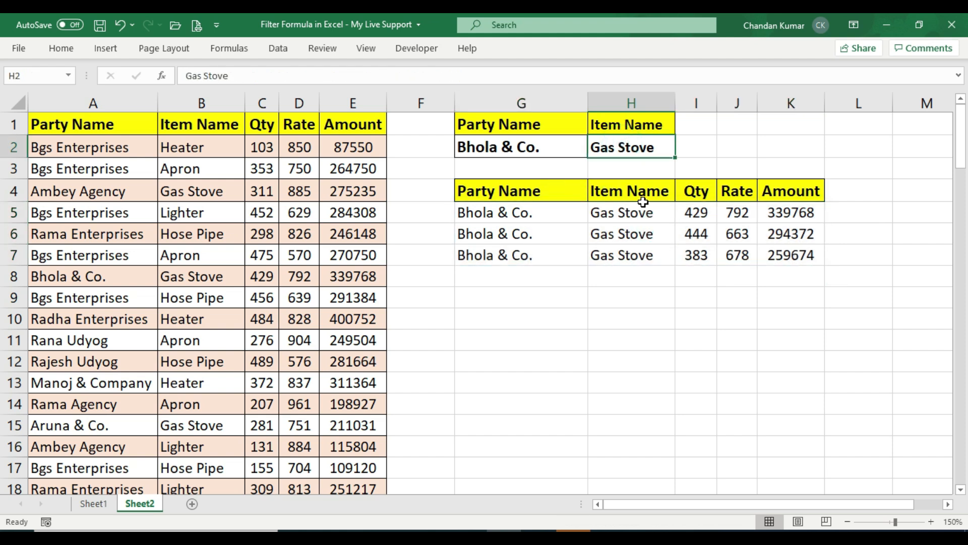
type("Lighter")
key("Return")
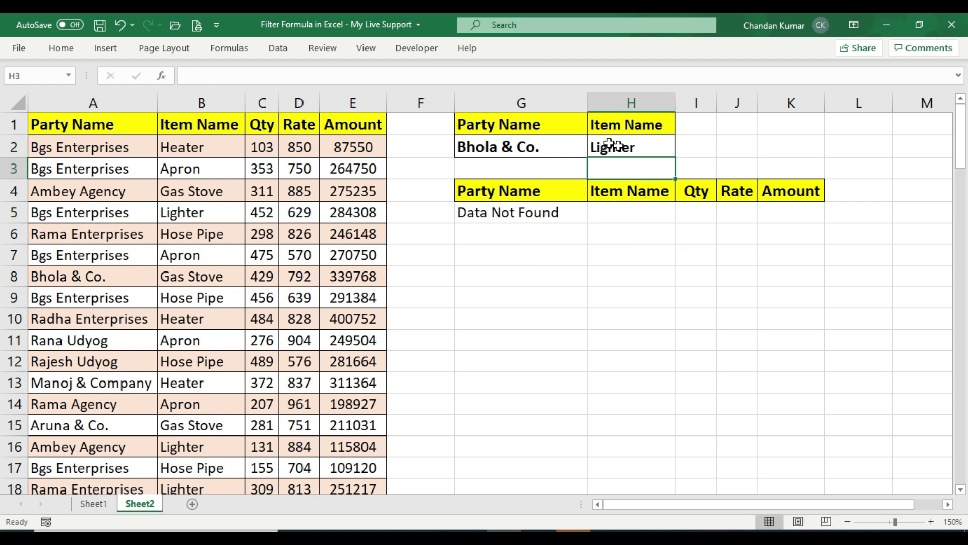
left_click(488, 214)
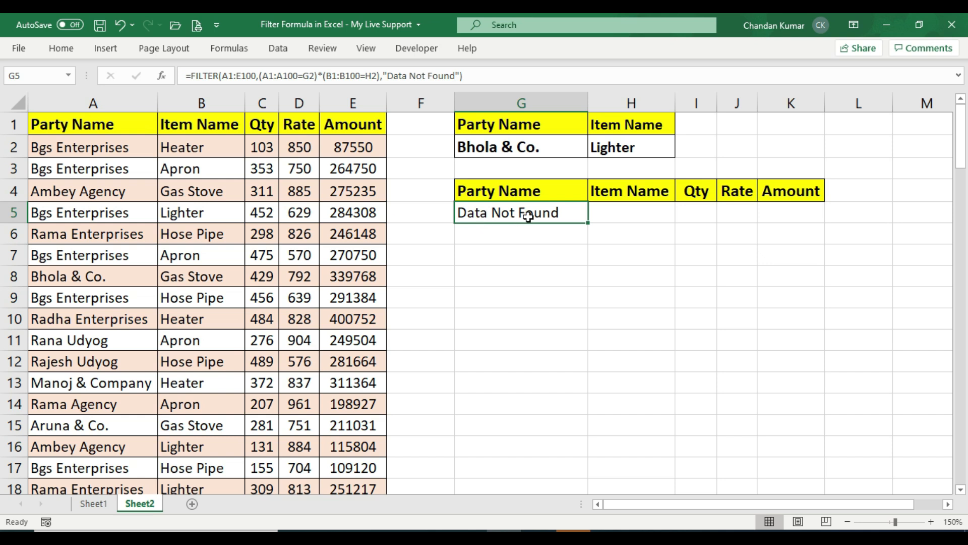
Set the Item Name criterion in cell H2 to Hose Pipe and review the filtered rows in G5:K8.
left_click(640, 148)
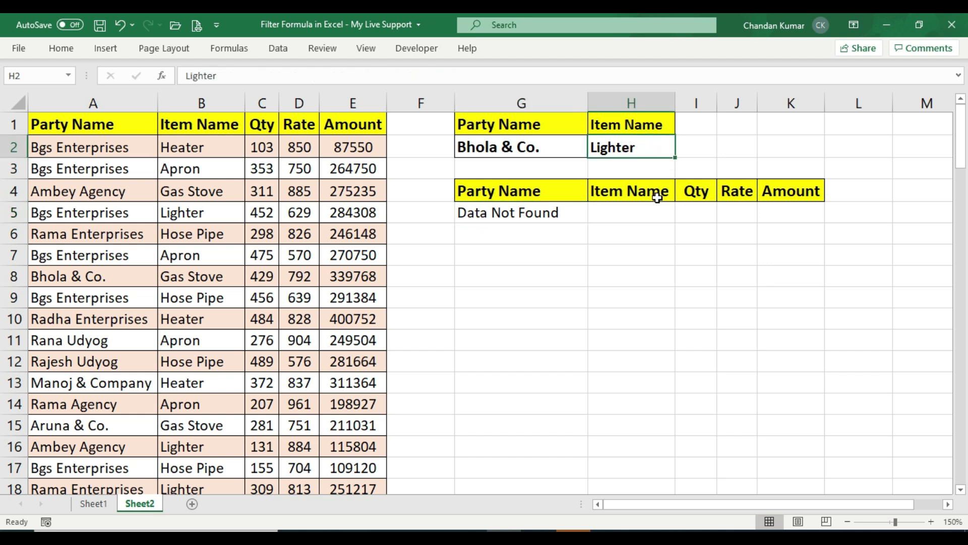
type("Hose ")
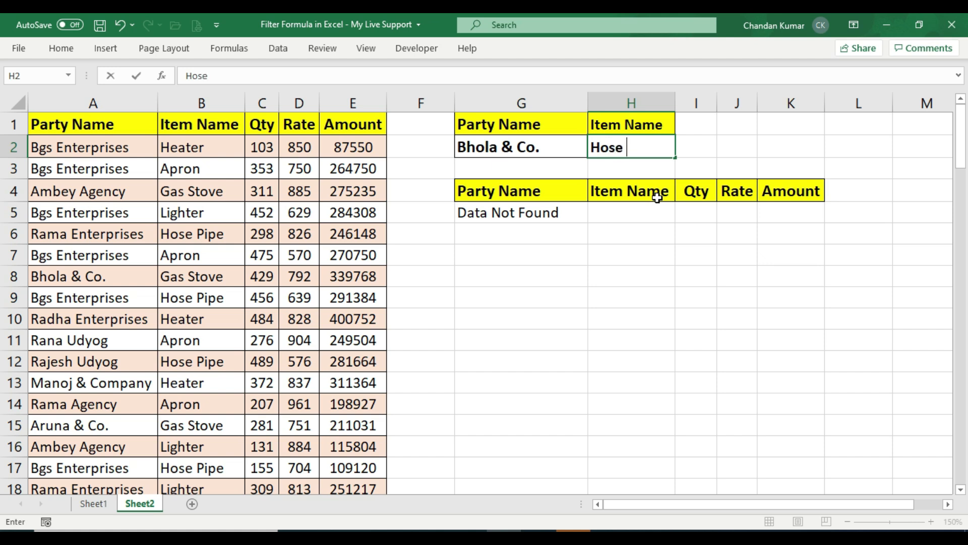
type("Pipe")
key("Return")
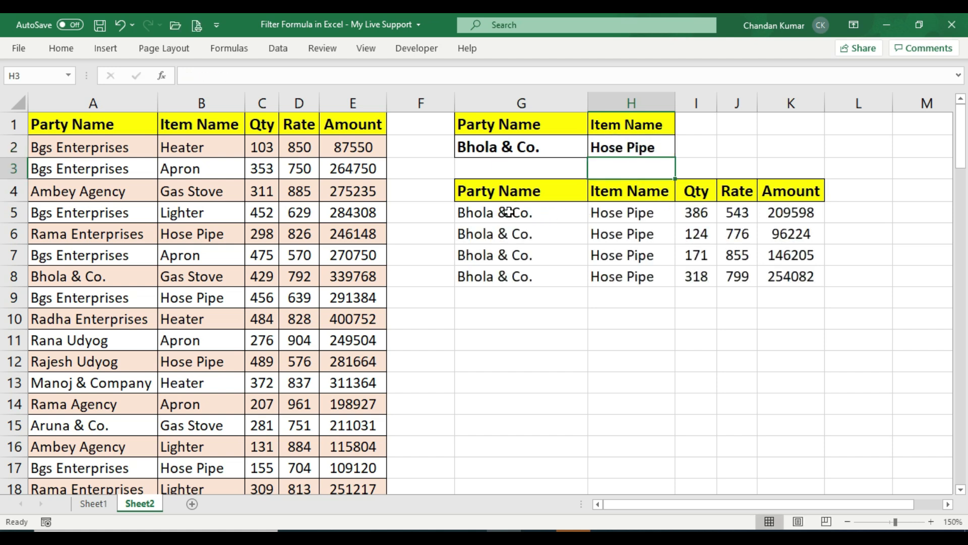
left_click_drag(508, 211, 780, 277)
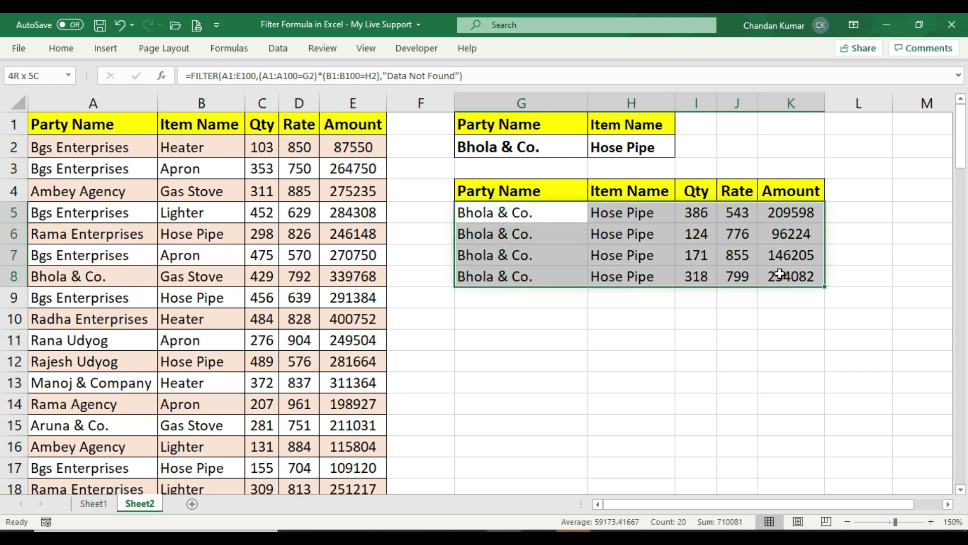
left_click(613, 225)
Set the Party Name criterion in cell G2 to BGS Enterprises and review the filtered rows in G5:K12.
left_click(530, 152)
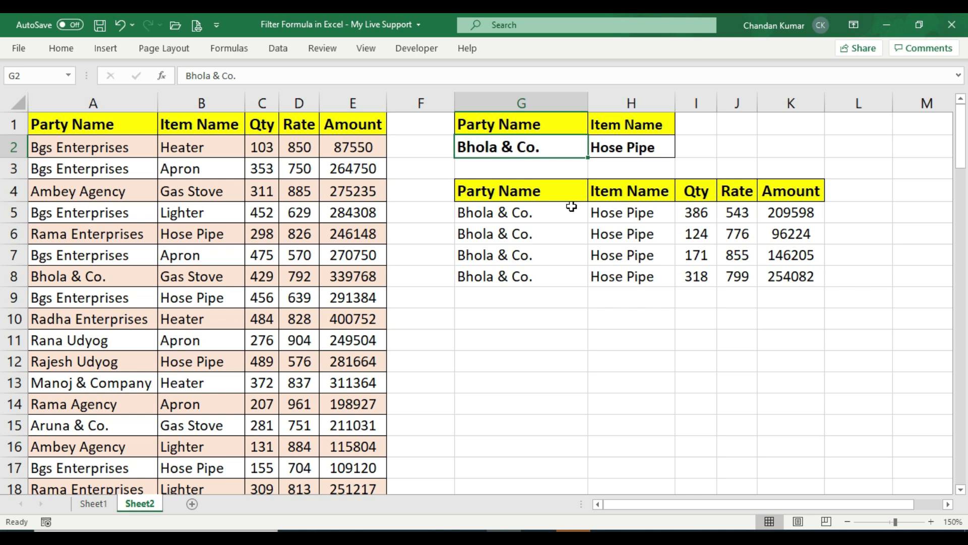
type("BGS")
type("ter")
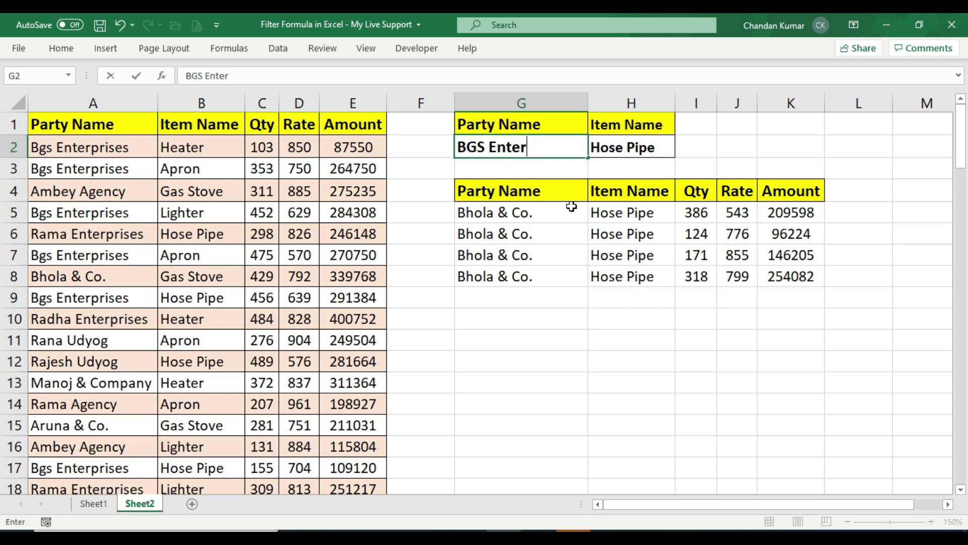
type("prises")
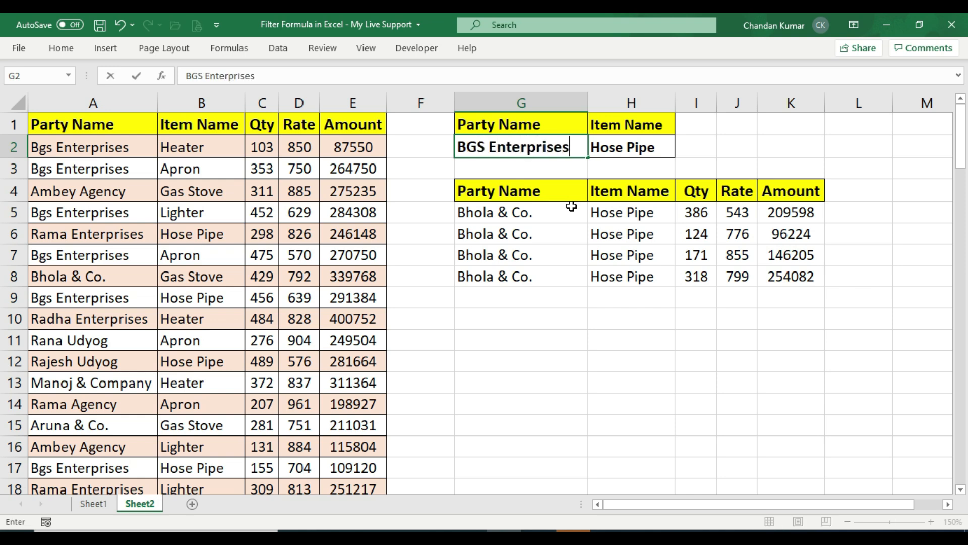
key("Return")
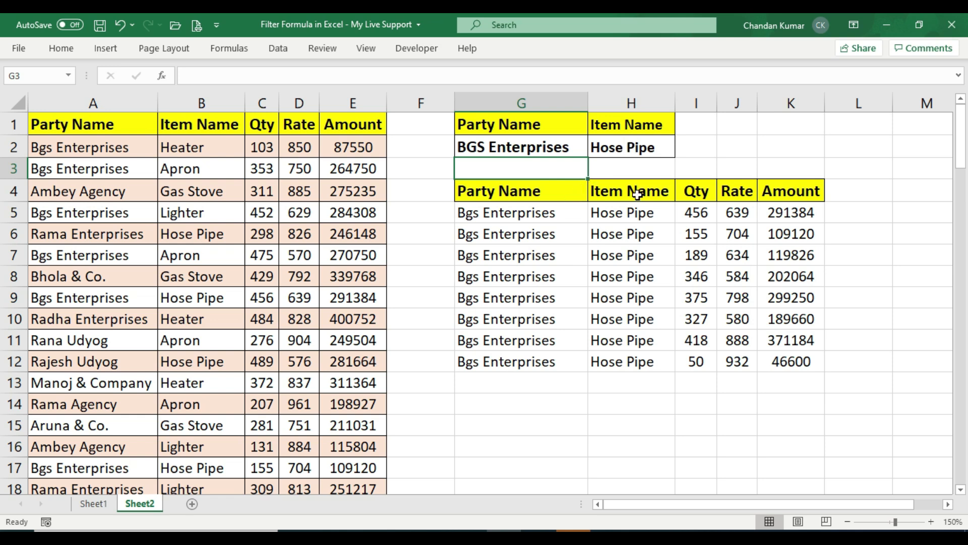
left_click_drag(497, 214, 787, 361)
left_click(654, 348)
Set the Item Name criterion in cell H2 to Gas Stove and review the filtered rows in G5:K6.
left_click(622, 148)
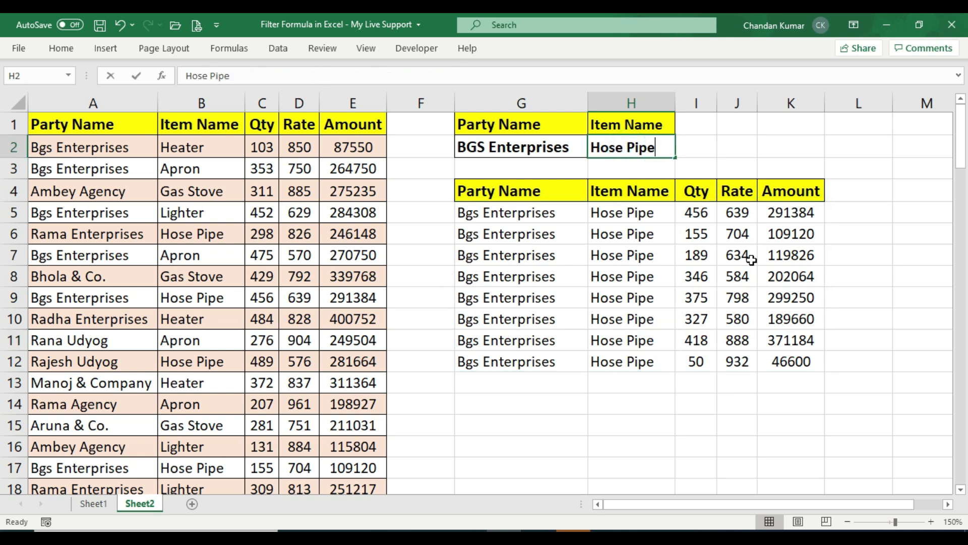
type("Gas Stove")
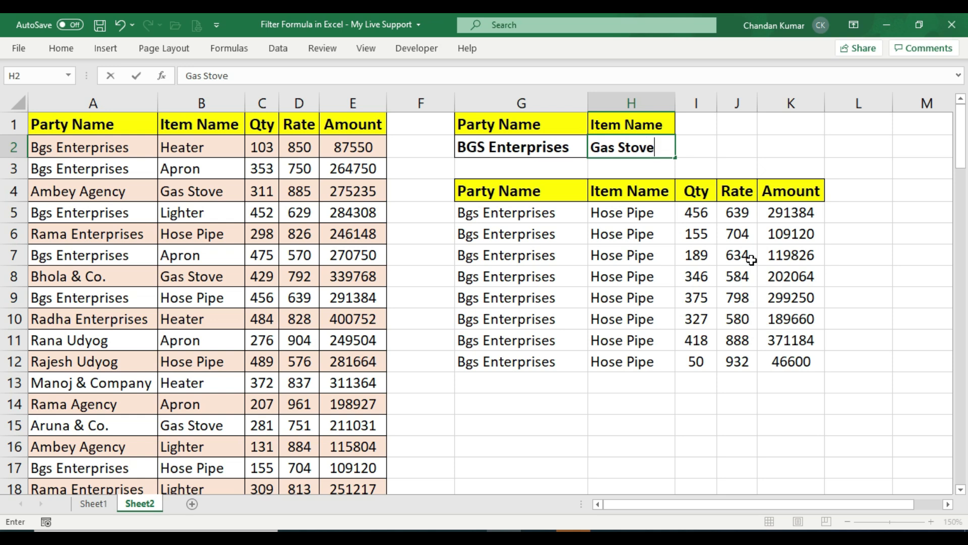
key("Return")
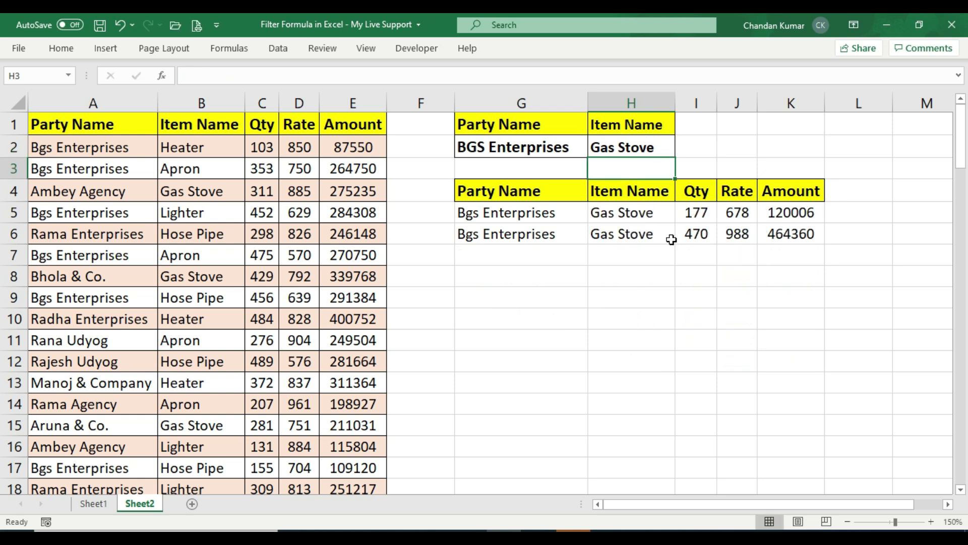
left_click(487, 212)
left_click_drag(487, 232, 787, 241)
left_click(630, 238)
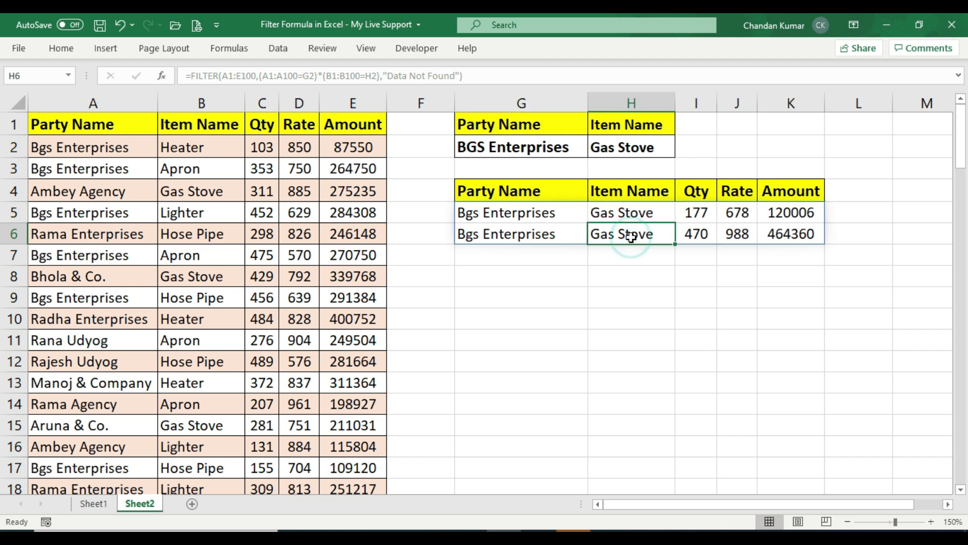
left_click(810, 234)
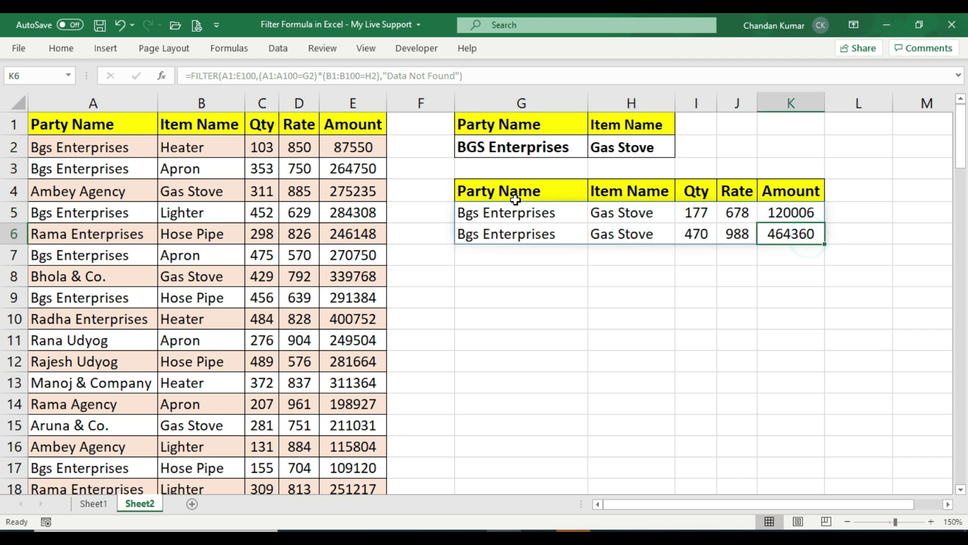
Set the Party Name criterion in cell G2 to Rana Udyog and check the formula output in cell G5.
left_click(524, 153)
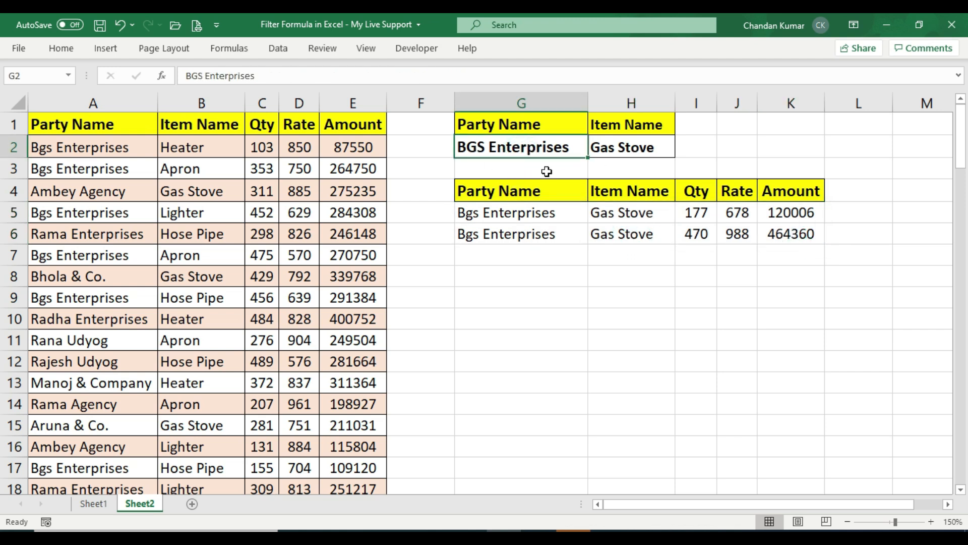
type("Ran")
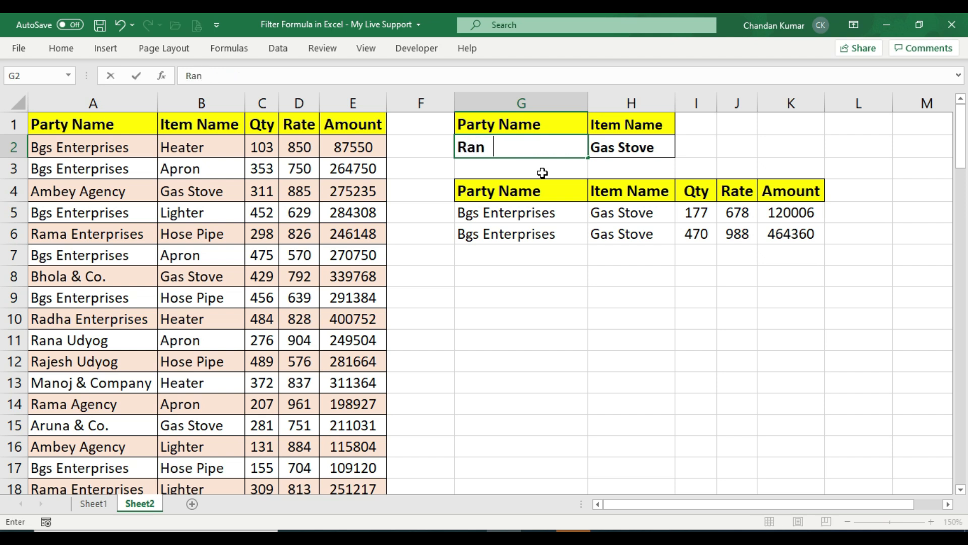
type("a Udyog")
key("Return")
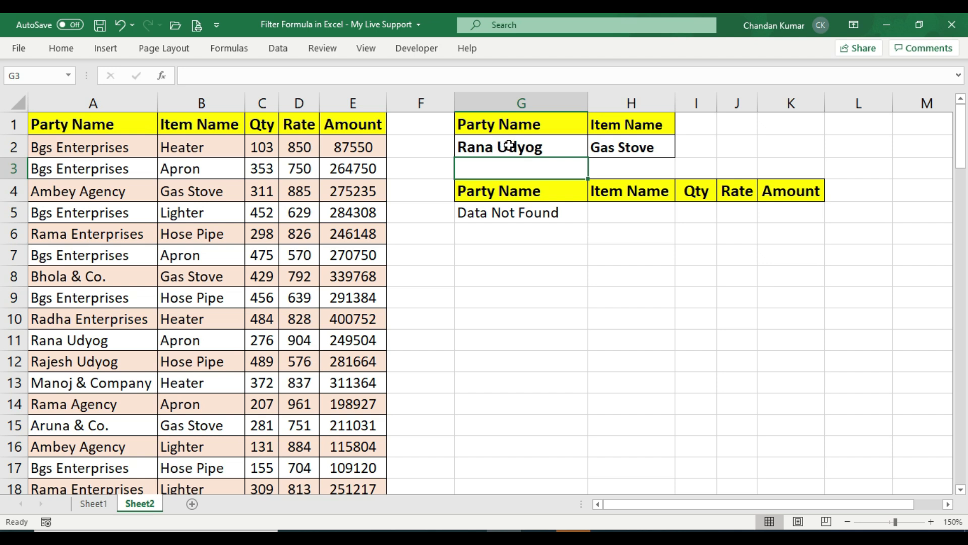
left_click(654, 145)
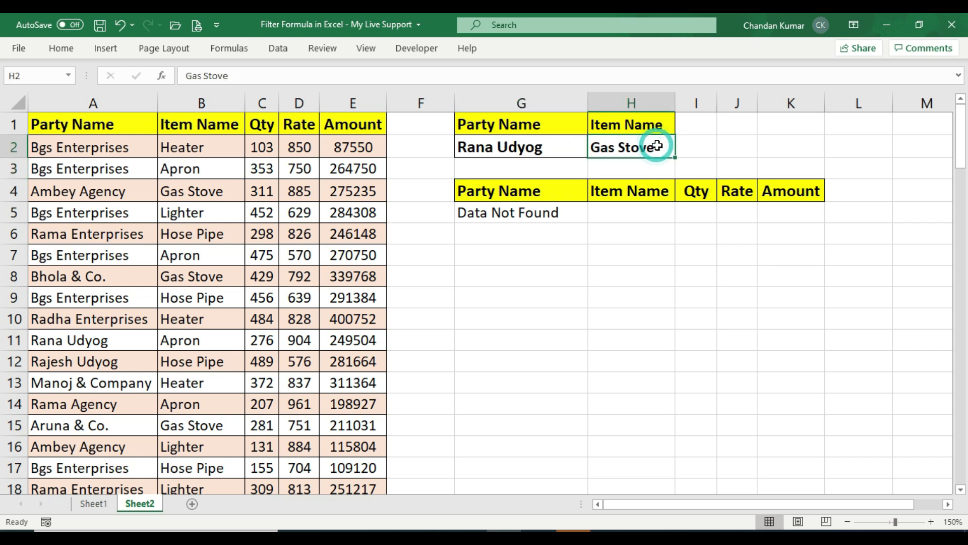
left_click(505, 216)
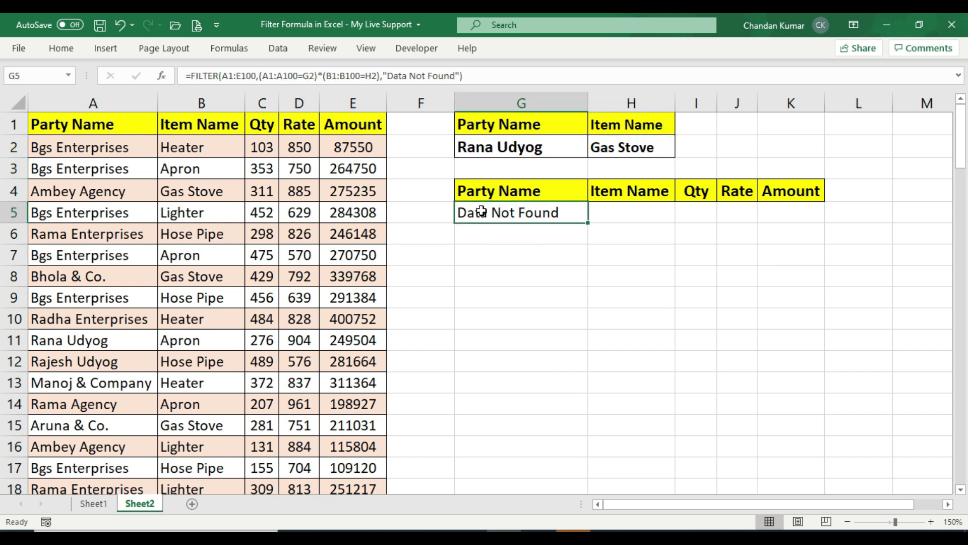
Set the Item Name criterion in cell H2 to Apron.
left_click(650, 144)
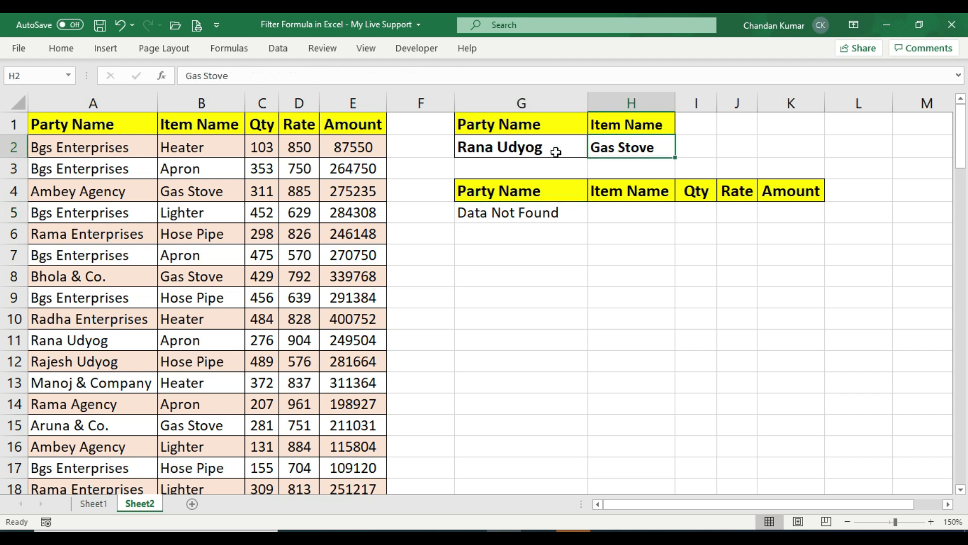
type("Ap")
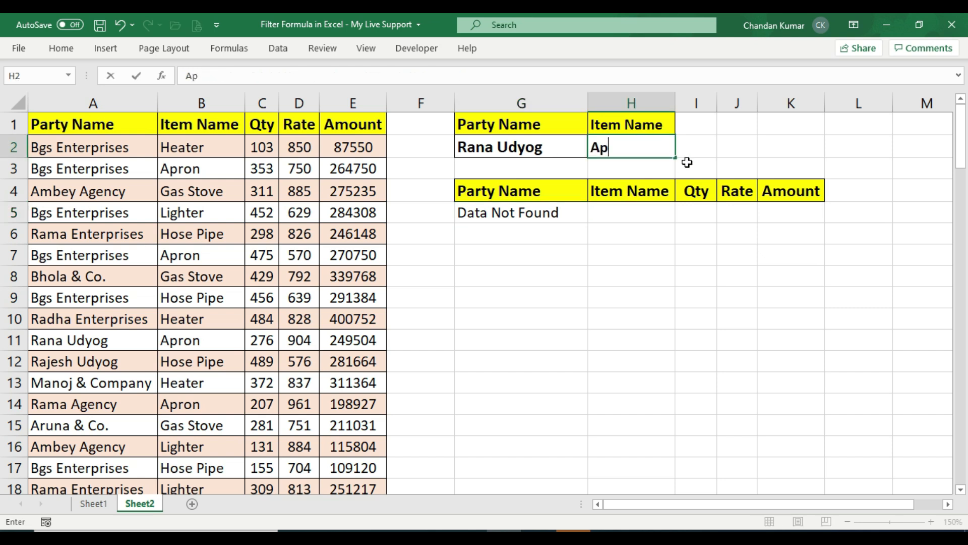
key("BackSpace")
type("pron")
key("Return")
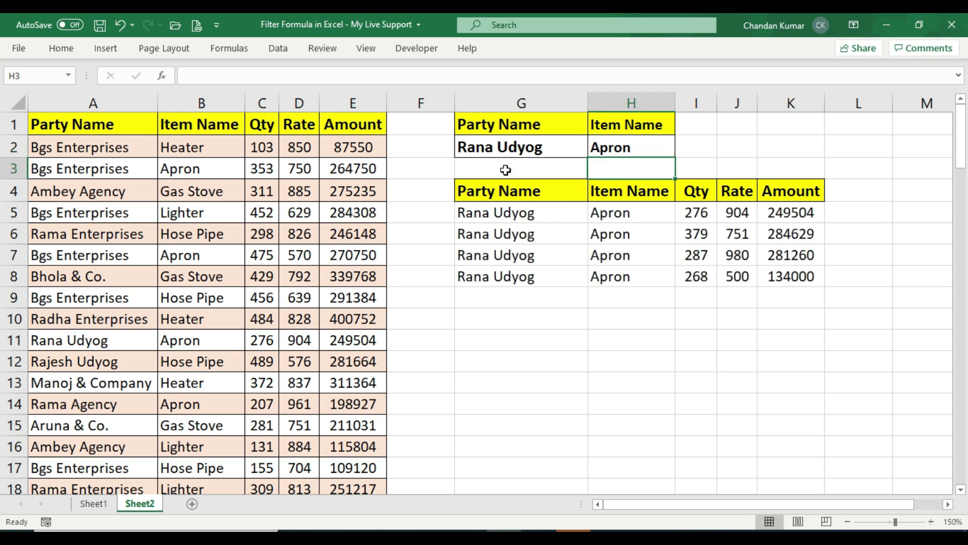
Review the Party Name and Item Name criteria in G1:H2 and the filtered rows in G4:K8.
left_click(504, 147)
left_click_drag(520, 192, 817, 277)
key("ctrl+z")
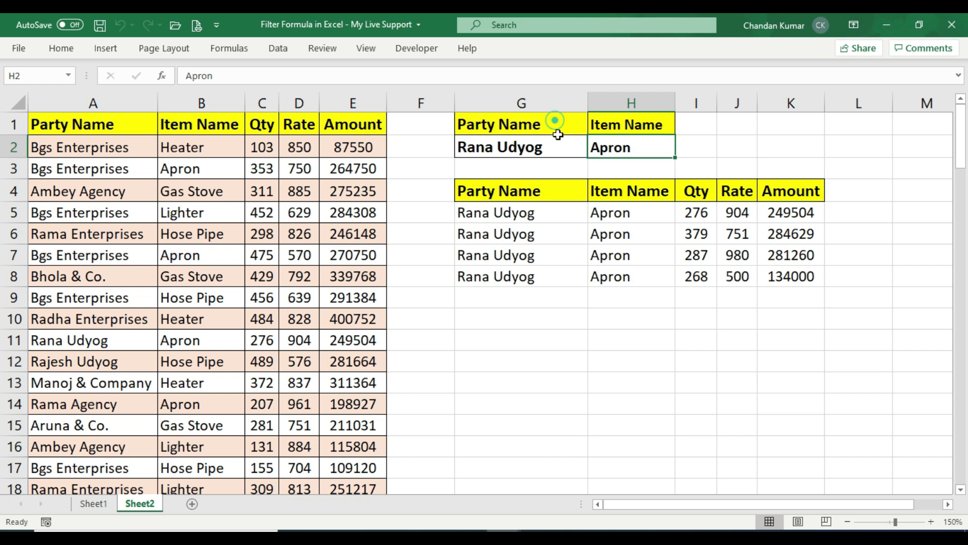
left_click_drag(557, 123, 552, 146)
left_click_drag(600, 123, 662, 147)
left_click(663, 148)
Examine the two include conditions and the asterisk joining them in the FILTER formula in cell G5.
left_click(551, 216)
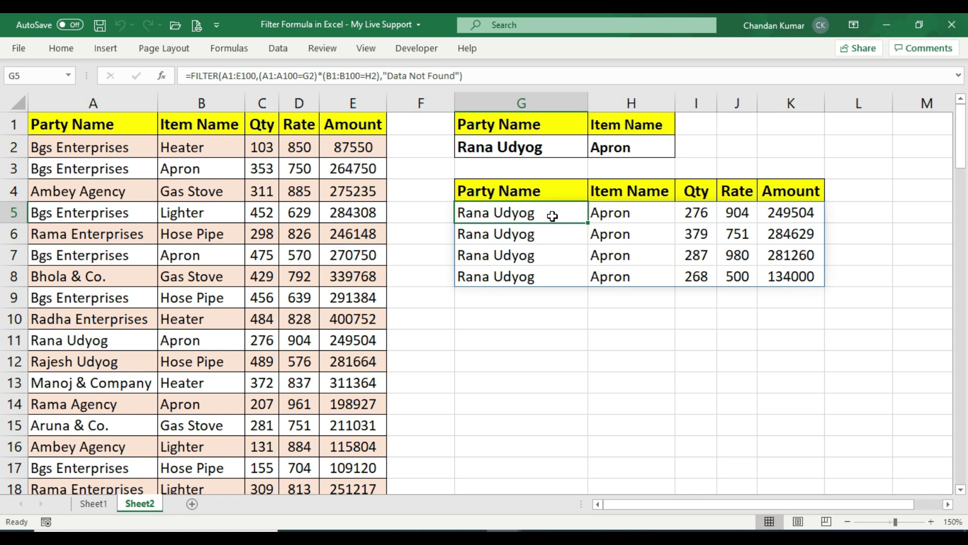
key("F2")
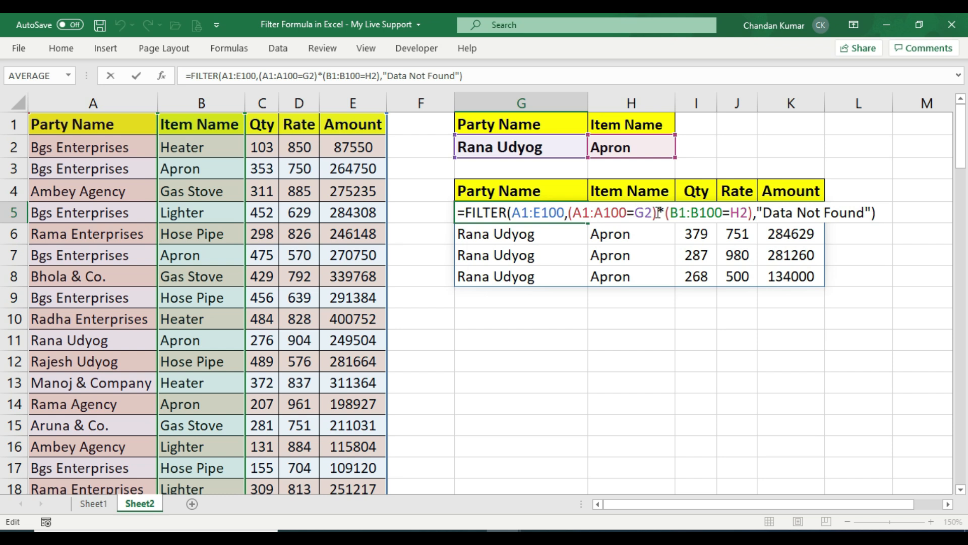
left_click_drag(659, 213, 569, 212)
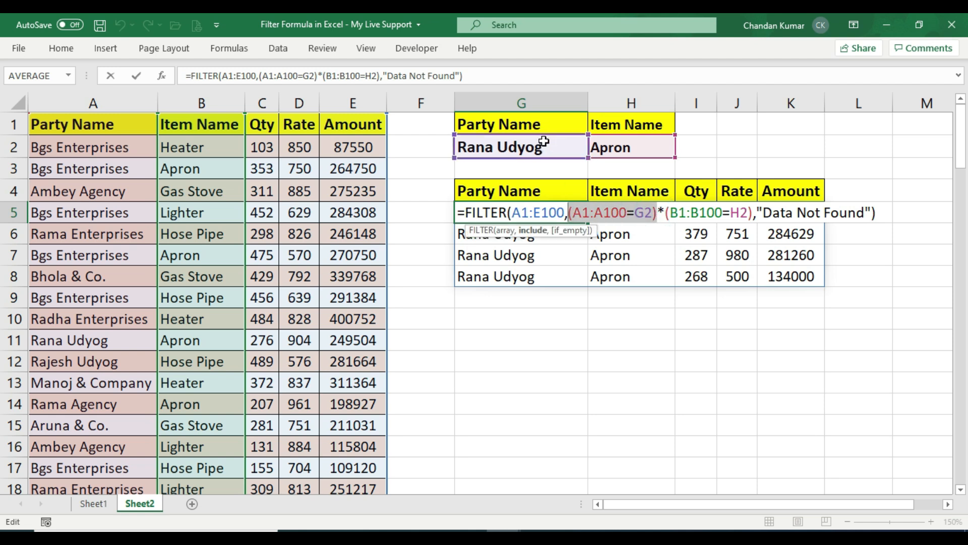
left_click_drag(665, 212, 753, 212)
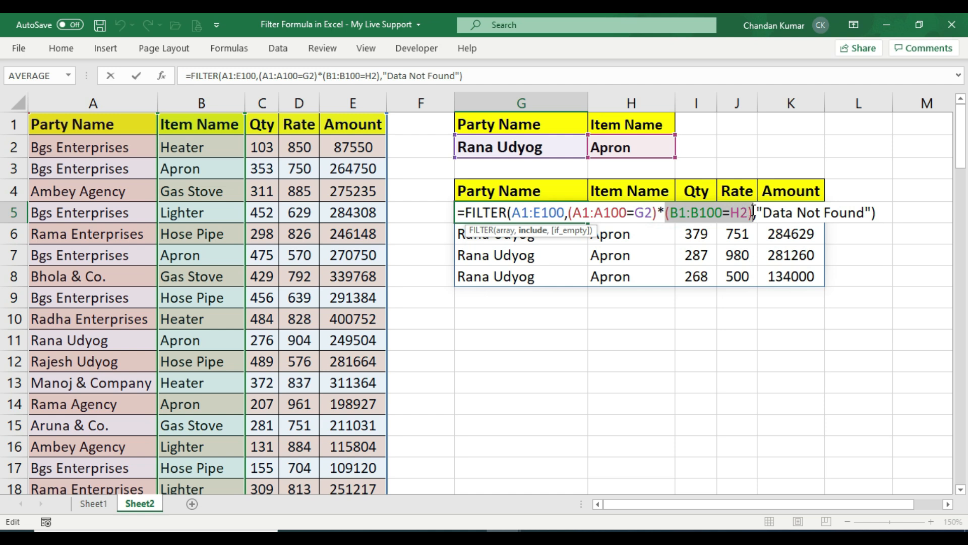
left_click(666, 212)
left_click_drag(666, 212, 658, 212)
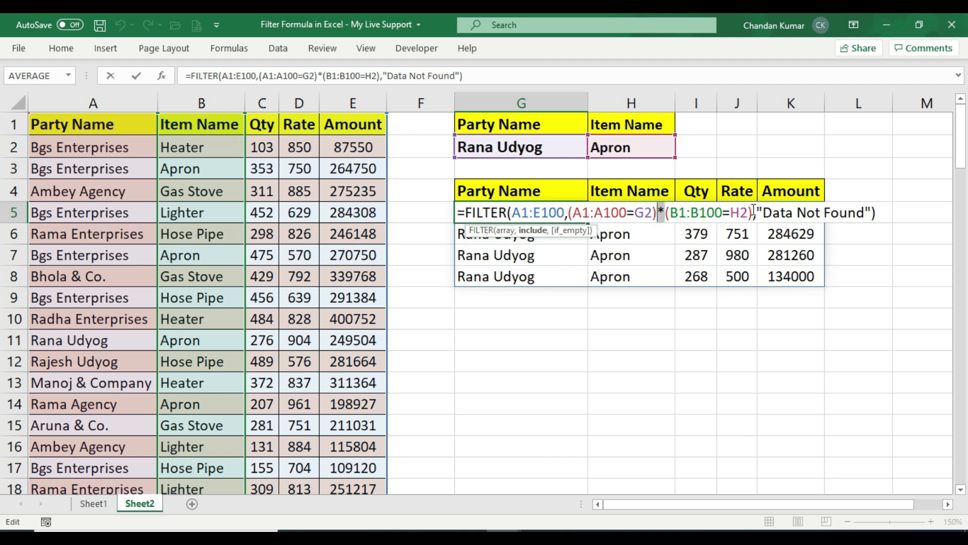
left_click(750, 212)
left_click(749, 212)
type("*")
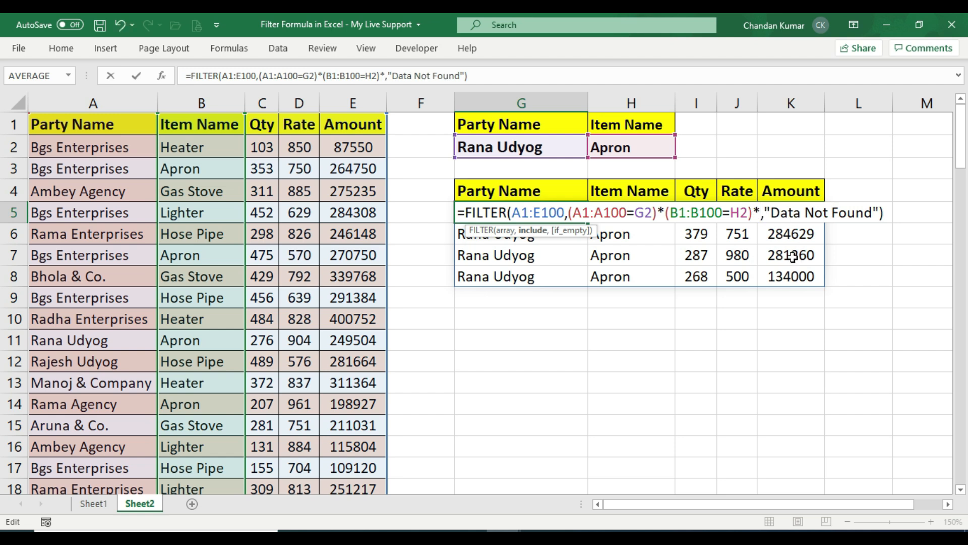
type("(")
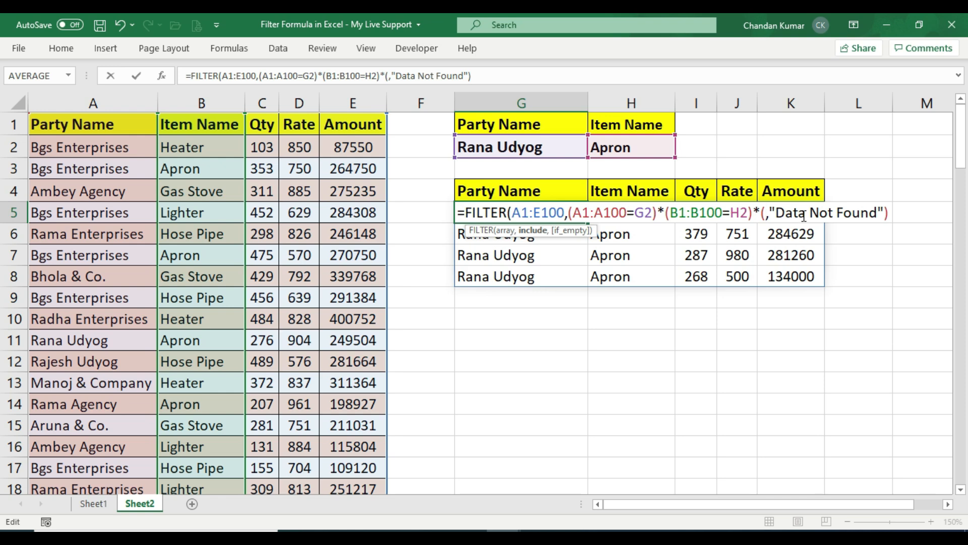
key("Escape")
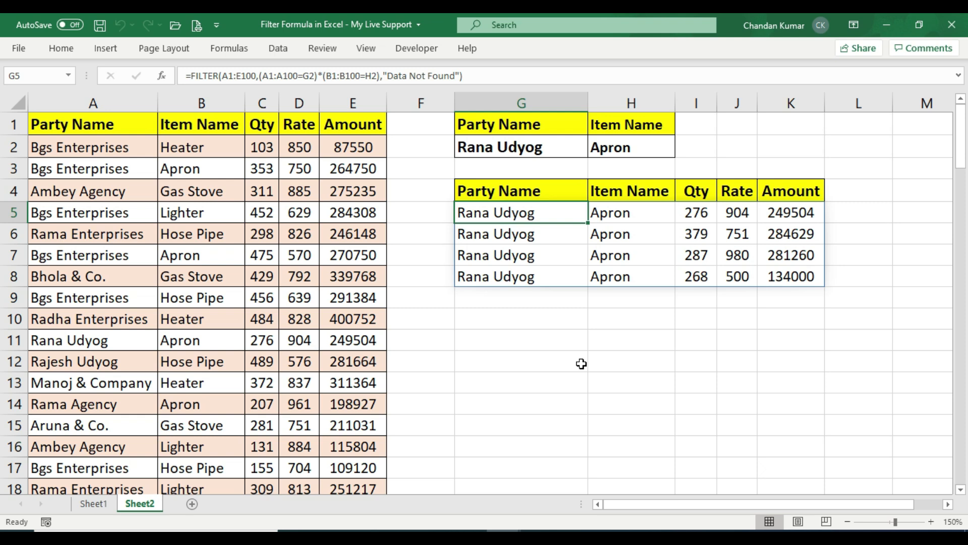